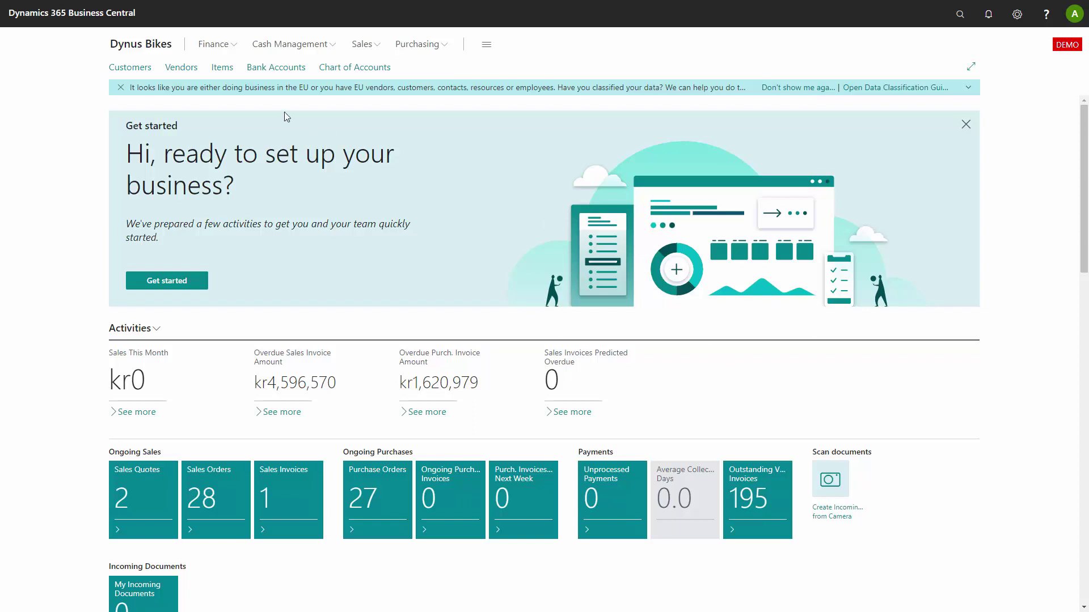
Step: Open the Information Matrix from the master data information of the item list
left_click(222, 68)
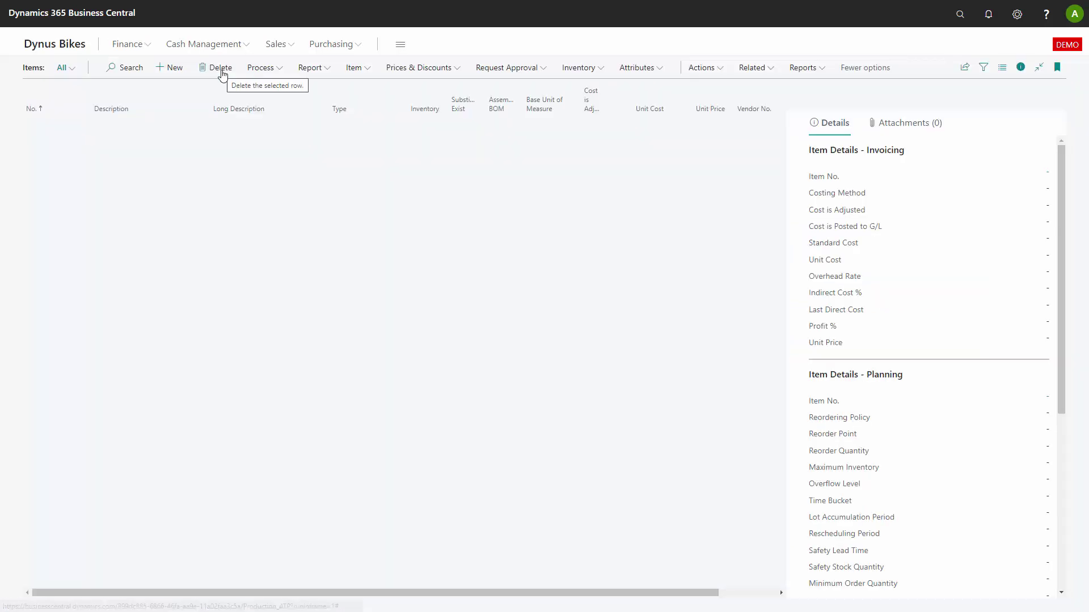
left_click(754, 69)
mouse_move(737, 200)
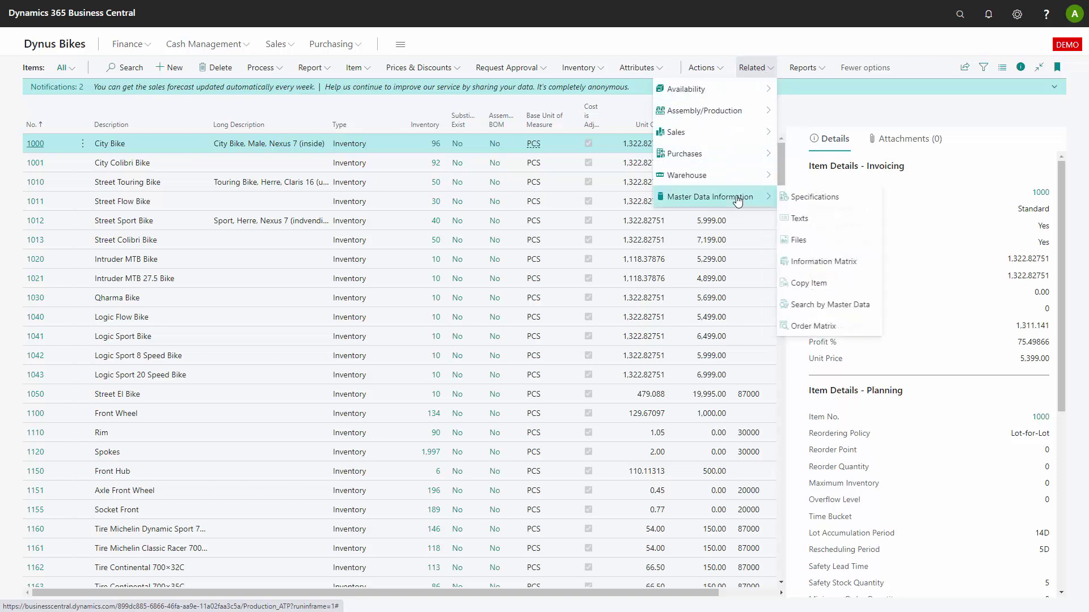
left_click(823, 262)
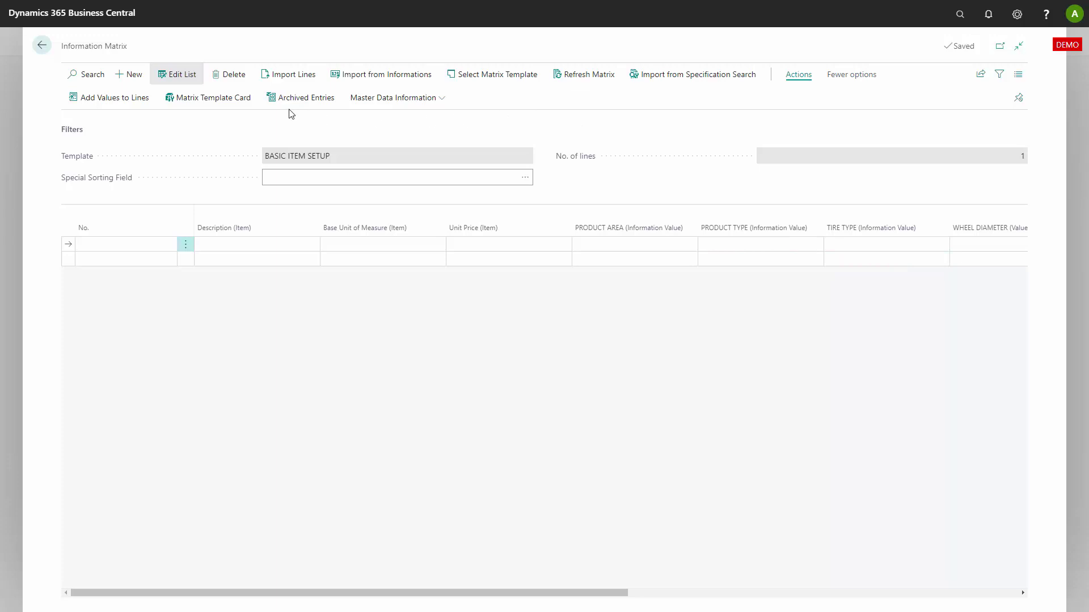
Step: Create a new information matrix template with the code WEBSHOP and select it for the matrix
left_click(460, 82)
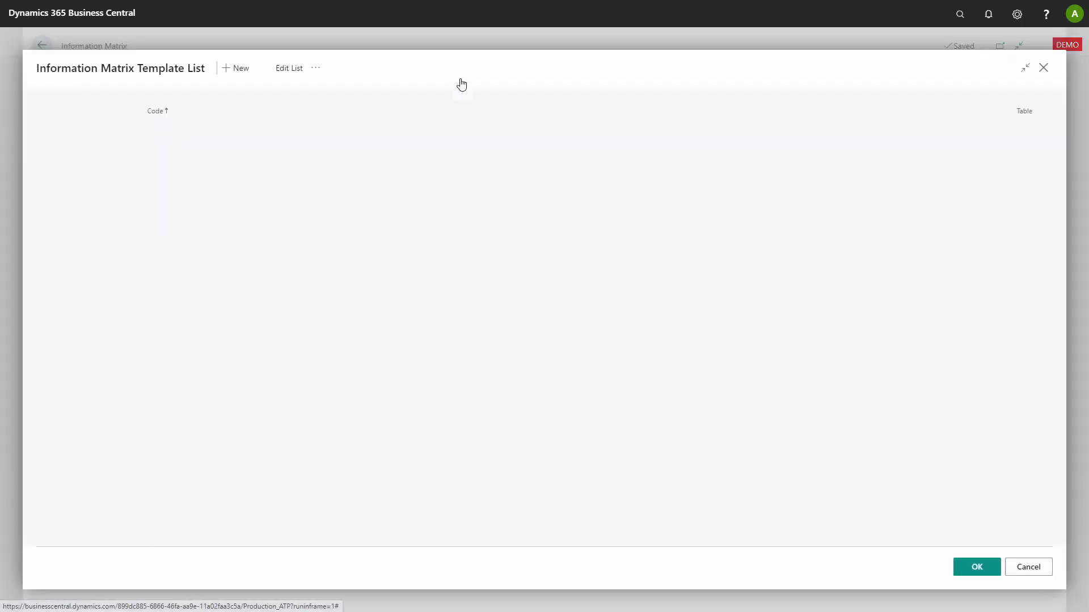
left_click(266, 69)
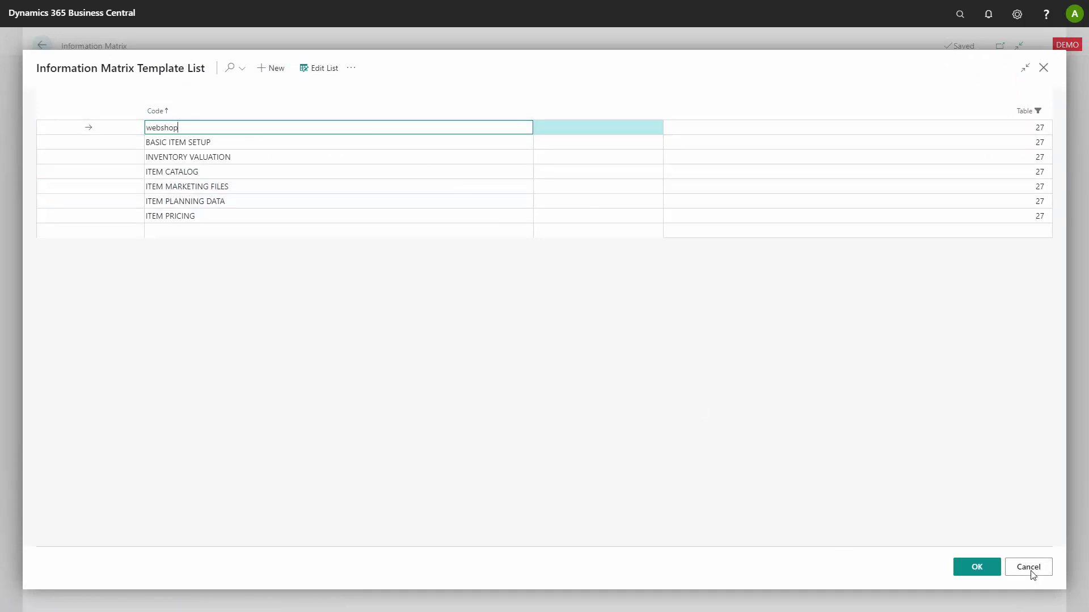
left_click(971, 569)
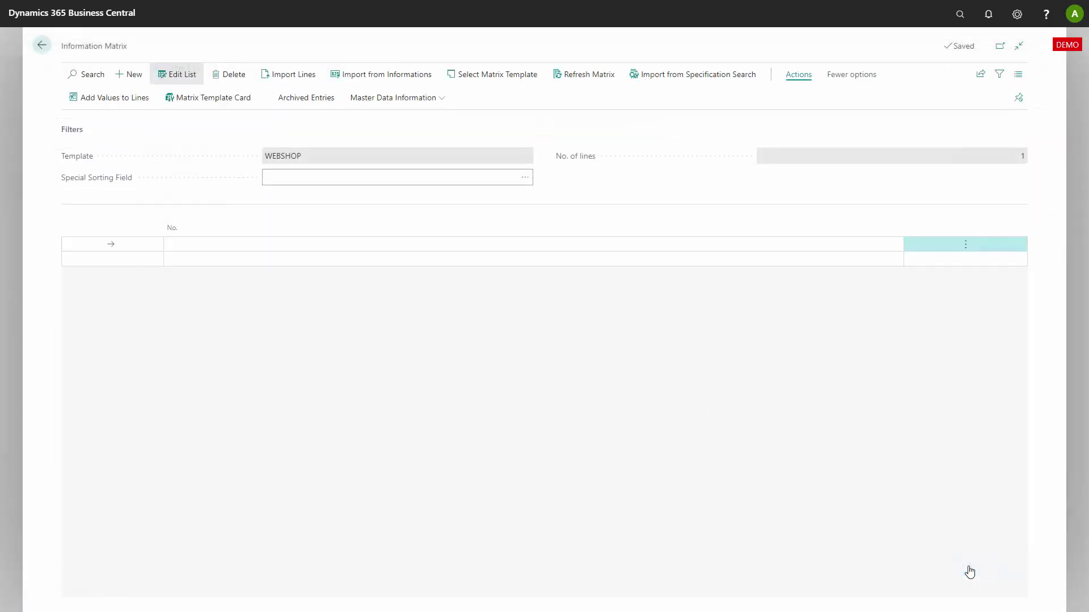
Step: In the WEBSHOP template setup, set matrix column 1 to data type Table with the item field Description
left_click(209, 99)
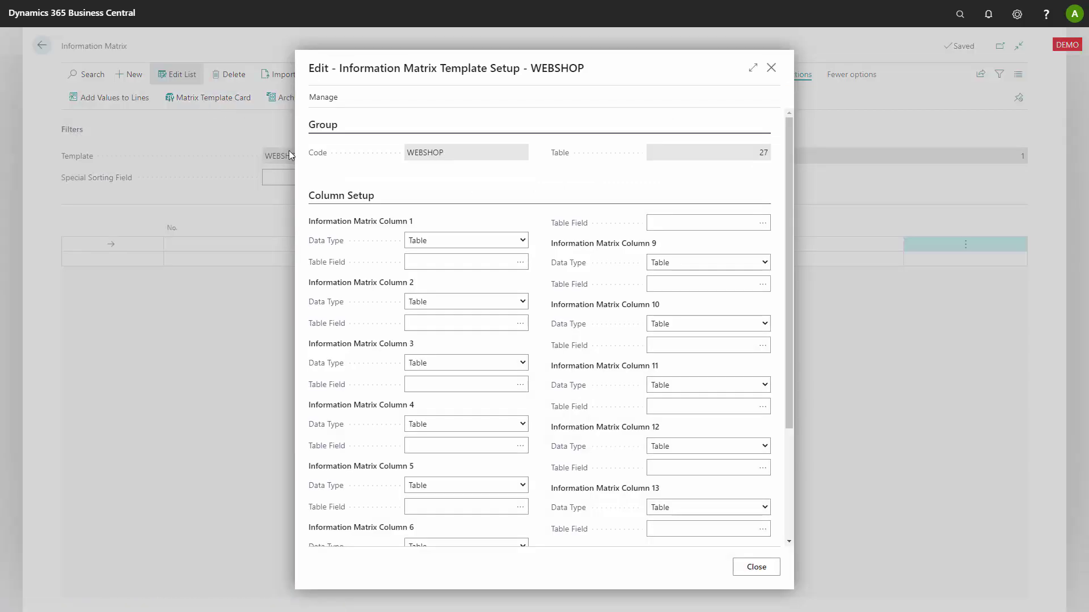
left_click(445, 243)
left_click(444, 242)
left_click(521, 265)
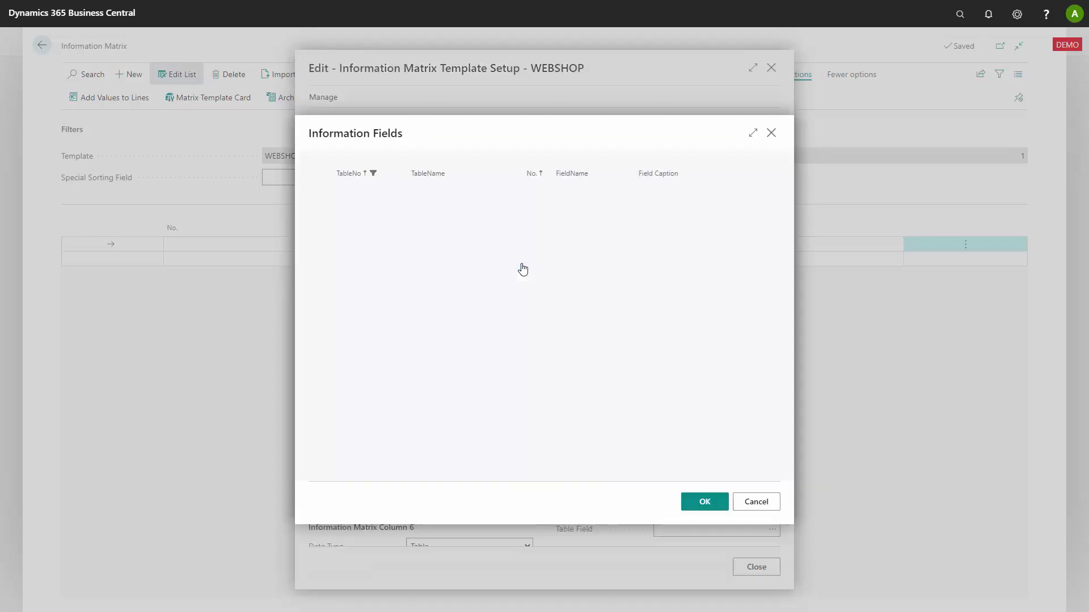
left_click(572, 224)
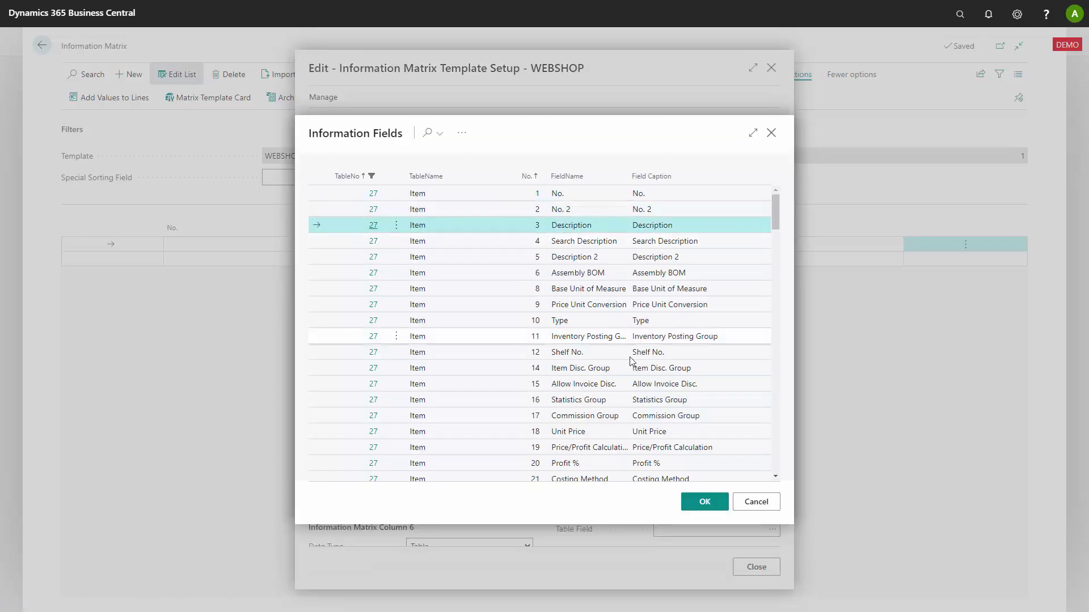
left_click(709, 506)
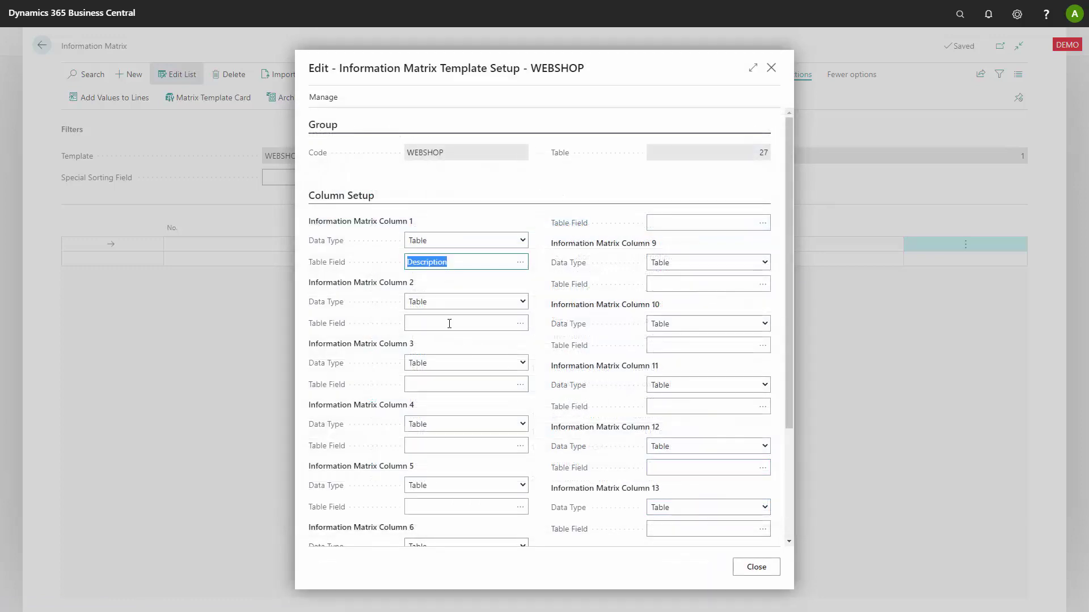
Step: Set matrix column 2 to Master Data Information, showing the Information Value of the SHOWONWEB code
left_click(438, 302)
left_click(442, 325)
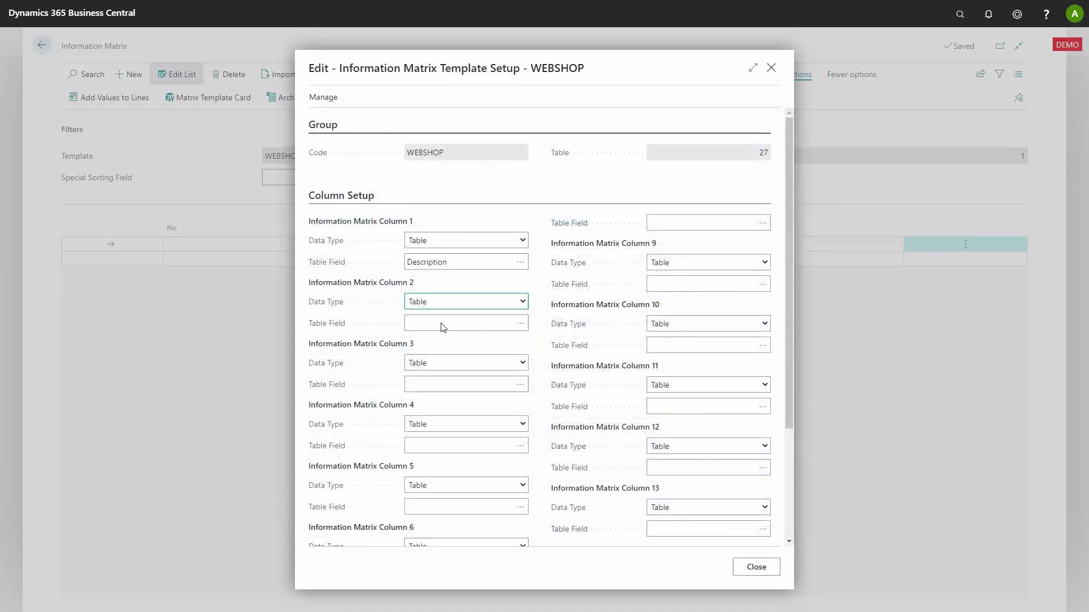
left_click(443, 328)
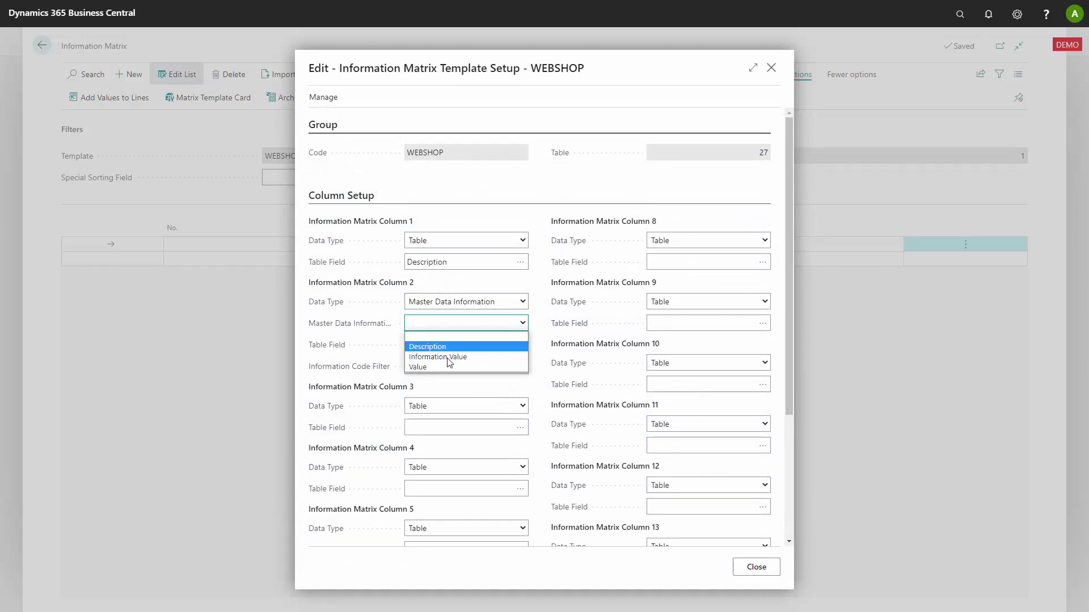
left_click(448, 358)
left_click(451, 349)
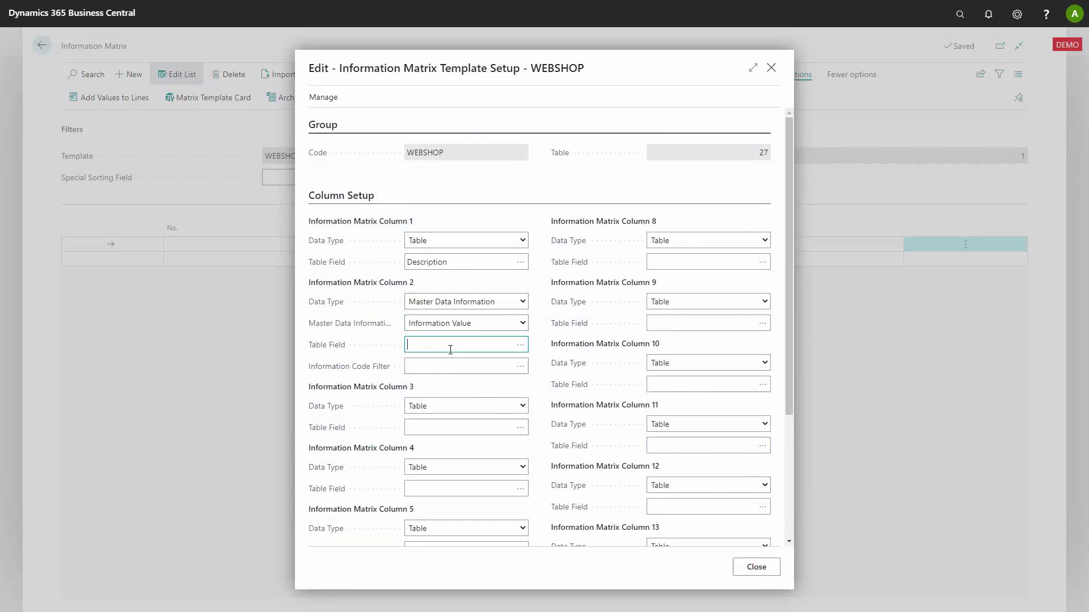
left_click(520, 345)
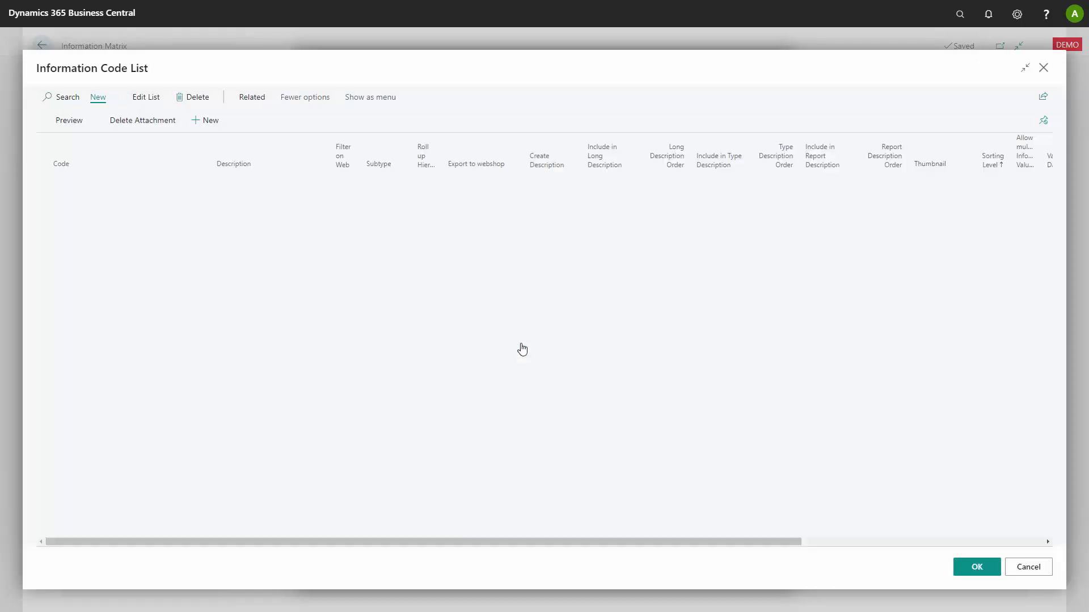
scroll(268, 297, "down", 1)
scroll(267, 297, "down", 3)
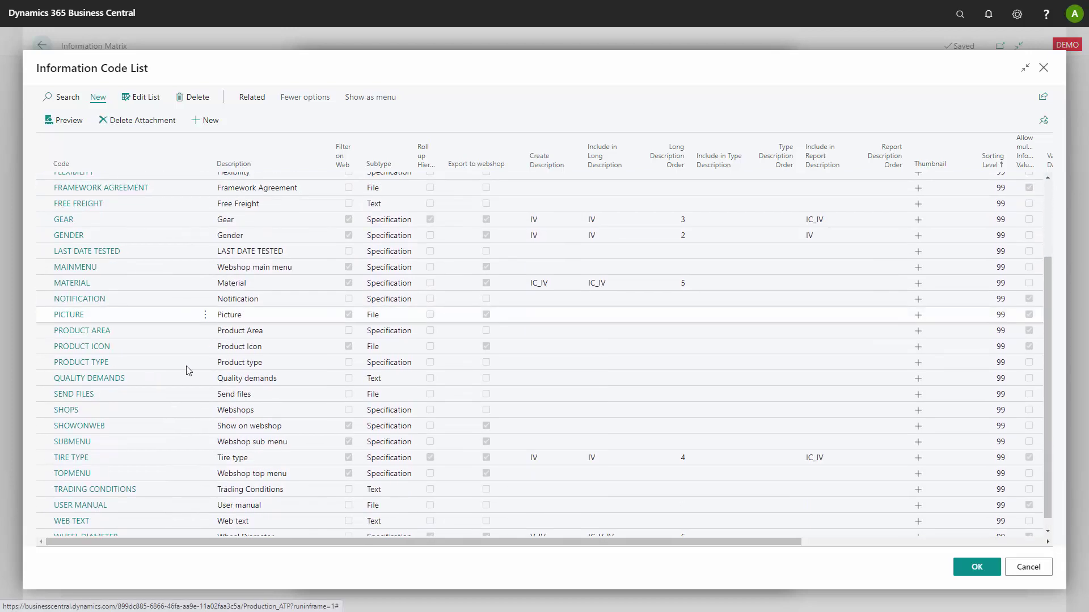
left_click(89, 432)
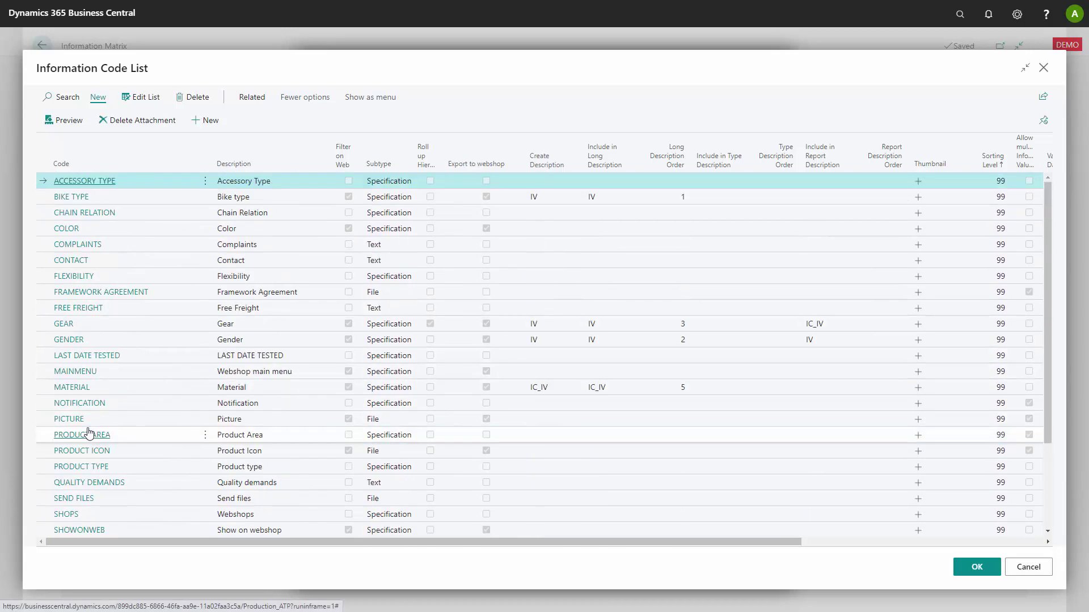
Step: Set matrix column 3 to Master Data Information, showing the Information Value of the TOPMENU code
left_click(463, 406)
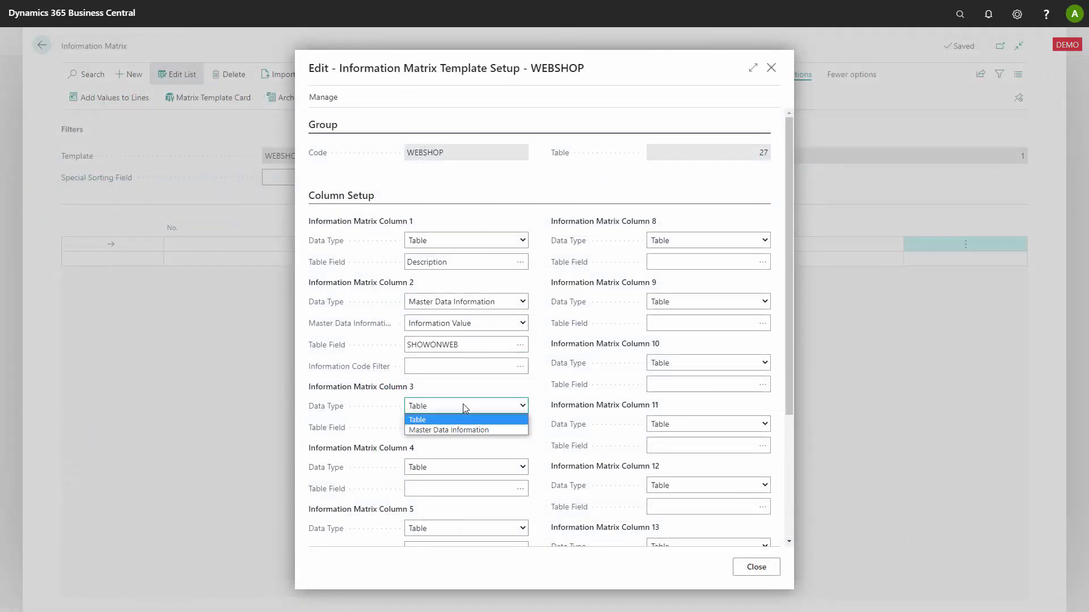
left_click(466, 431)
left_click(466, 433)
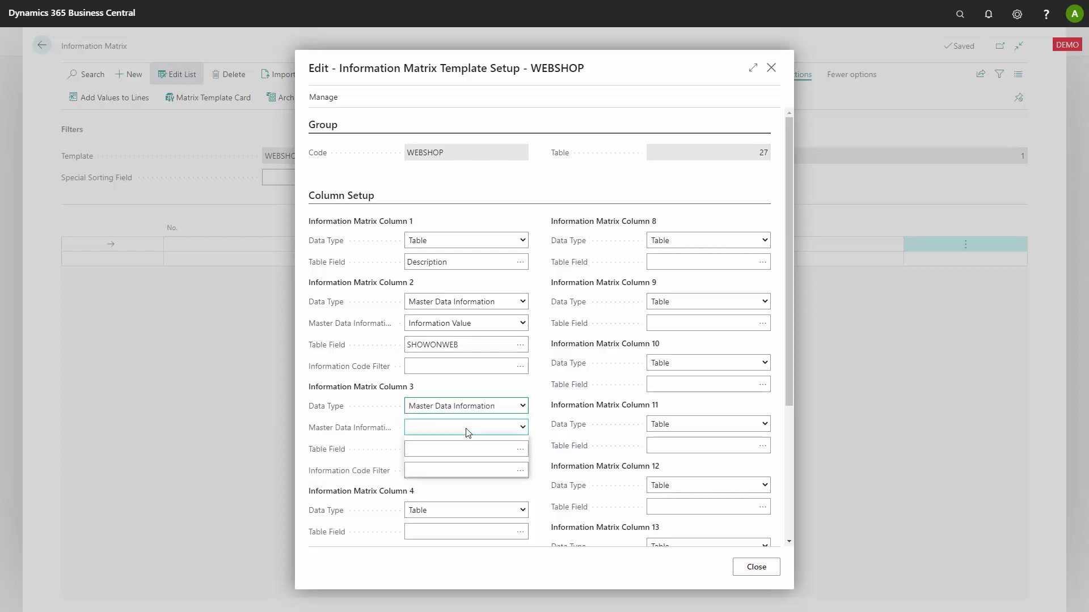
left_click(454, 457)
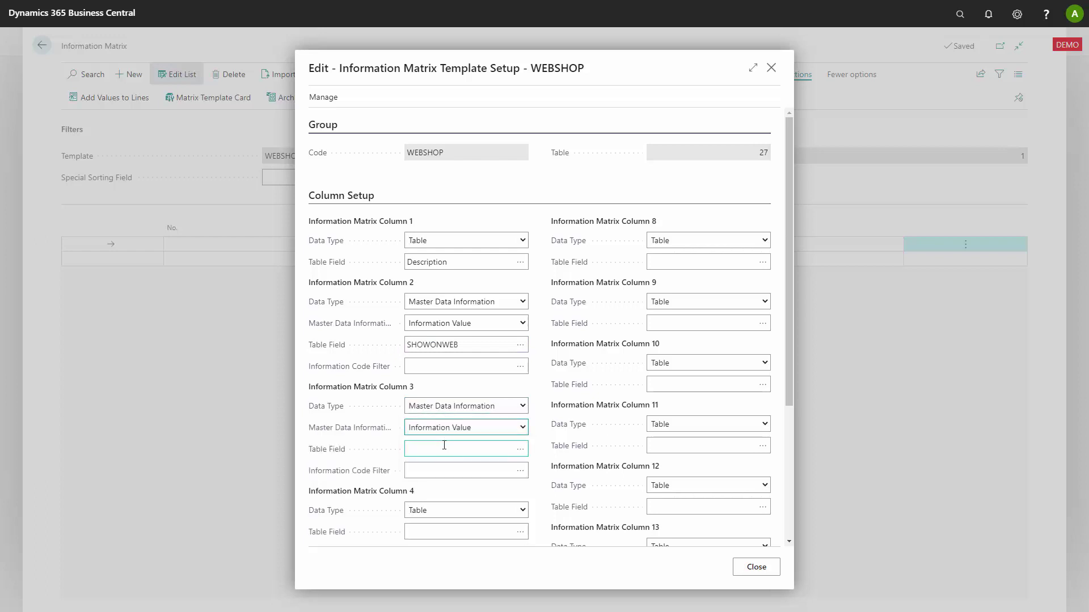
left_click(444, 449)
type("topmenu")
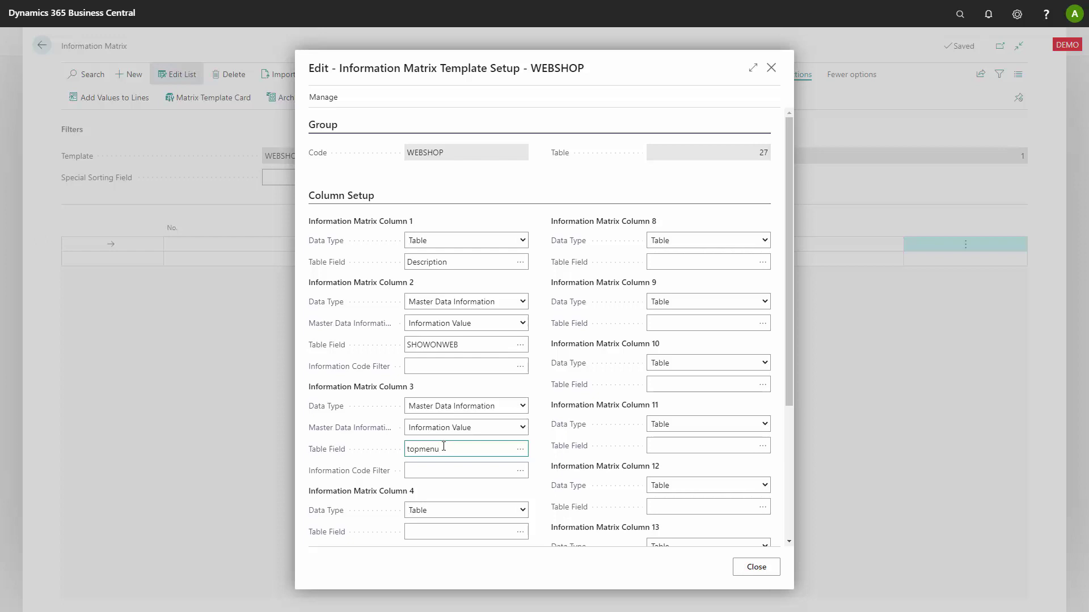
left_click(438, 474)
Step: Set matrix column 4 to Master Data Information, showing the Information Value of the MAINMENU code
left_click(446, 510)
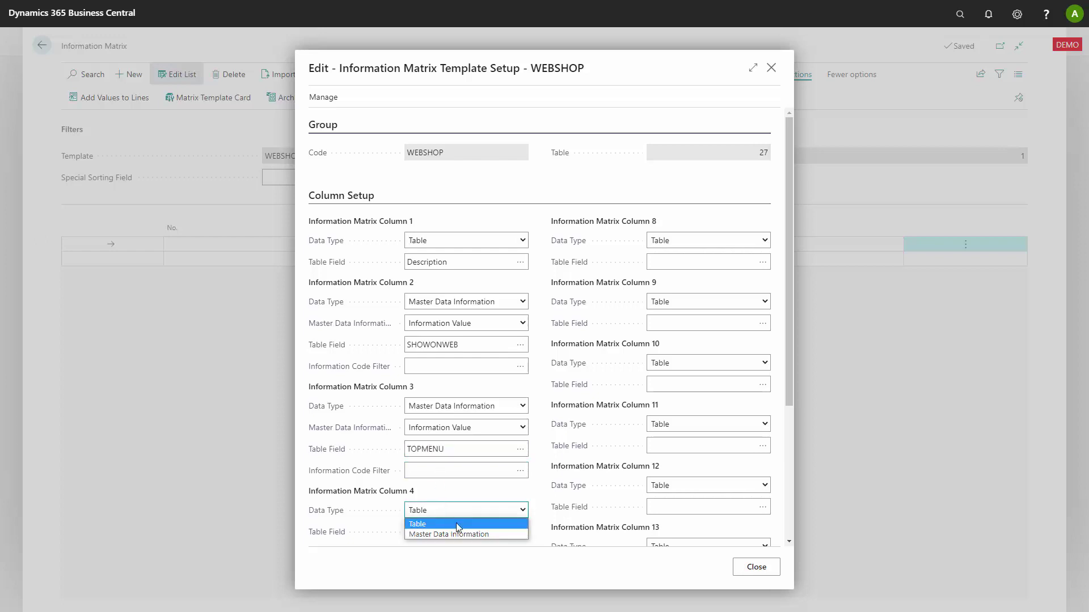
left_click(460, 534)
left_click(459, 532)
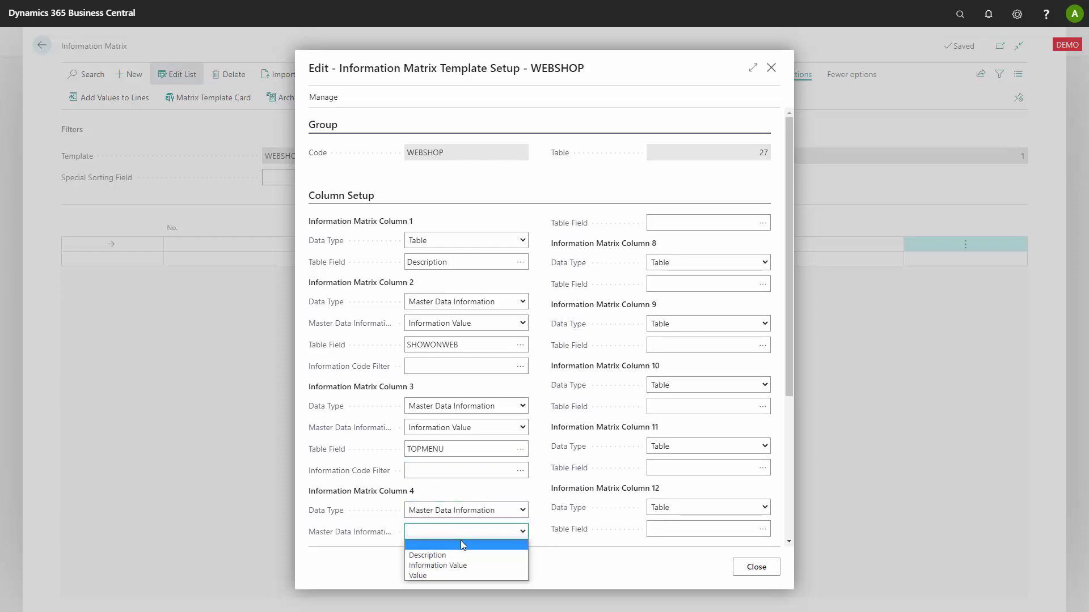
left_click(464, 566)
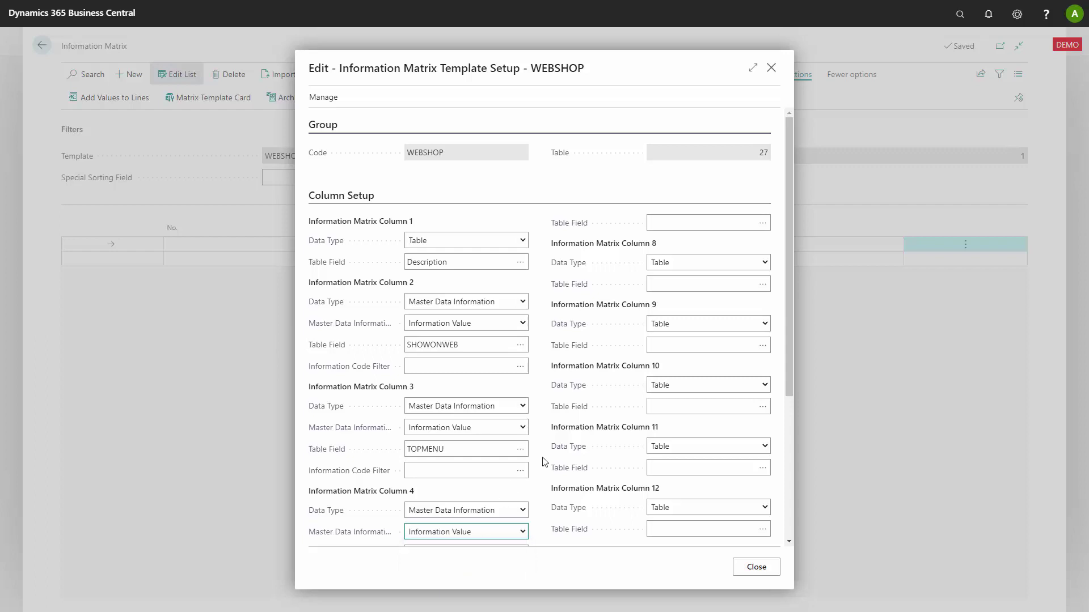
scroll(568, 420, "down", 4)
left_click(460, 332)
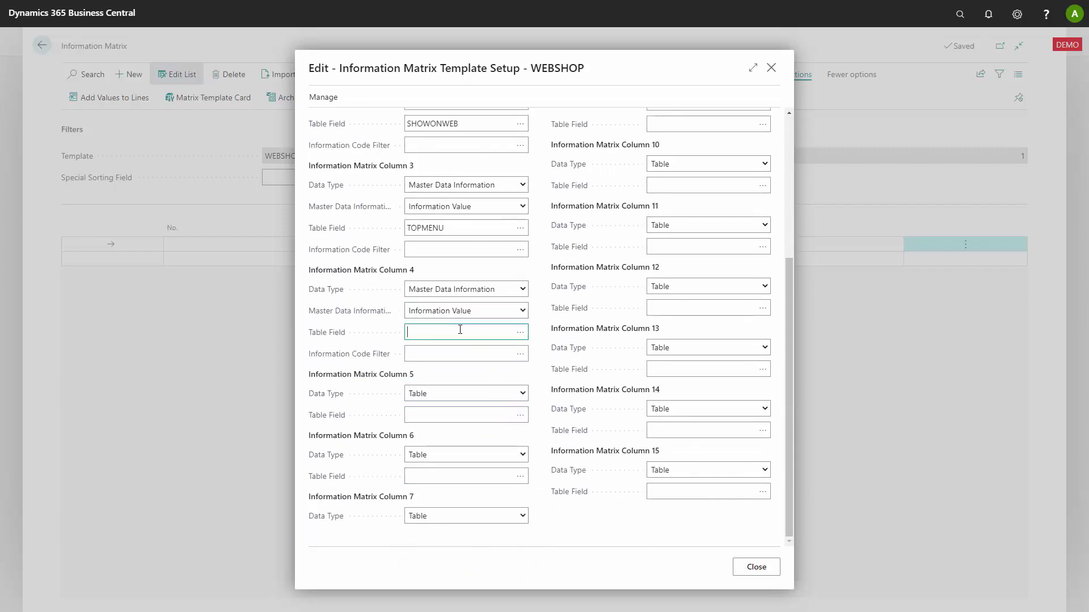
type("mainmenu")
key("Tab")
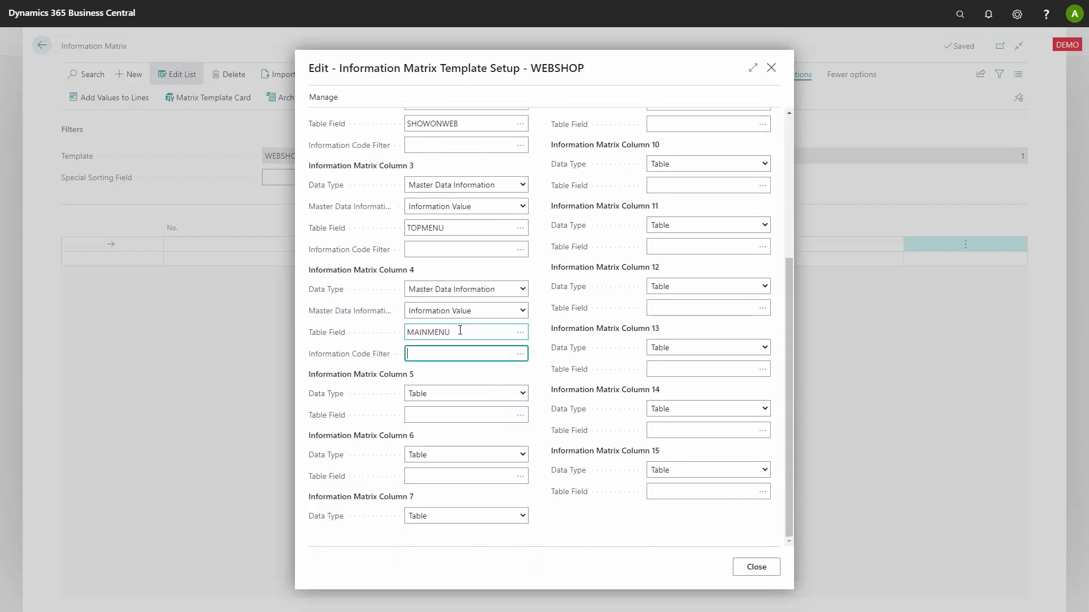
Step: Set matrix column 5 to Master Data Information with the Information Value of SUBMENU, close the setup and refresh the matrix
left_click(440, 394)
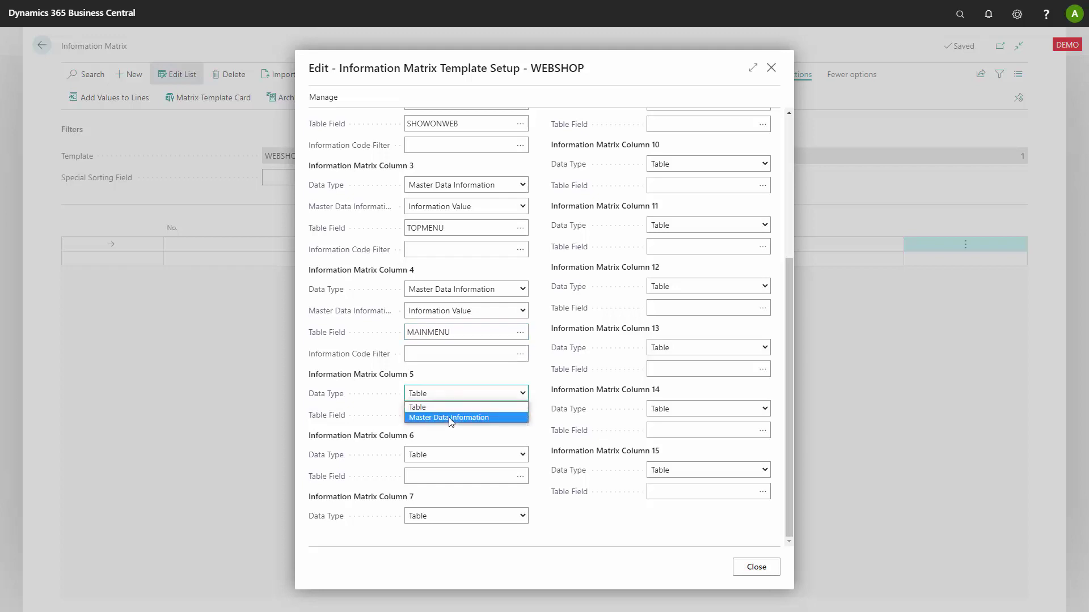
left_click(448, 417)
left_click(451, 420)
left_click(451, 442)
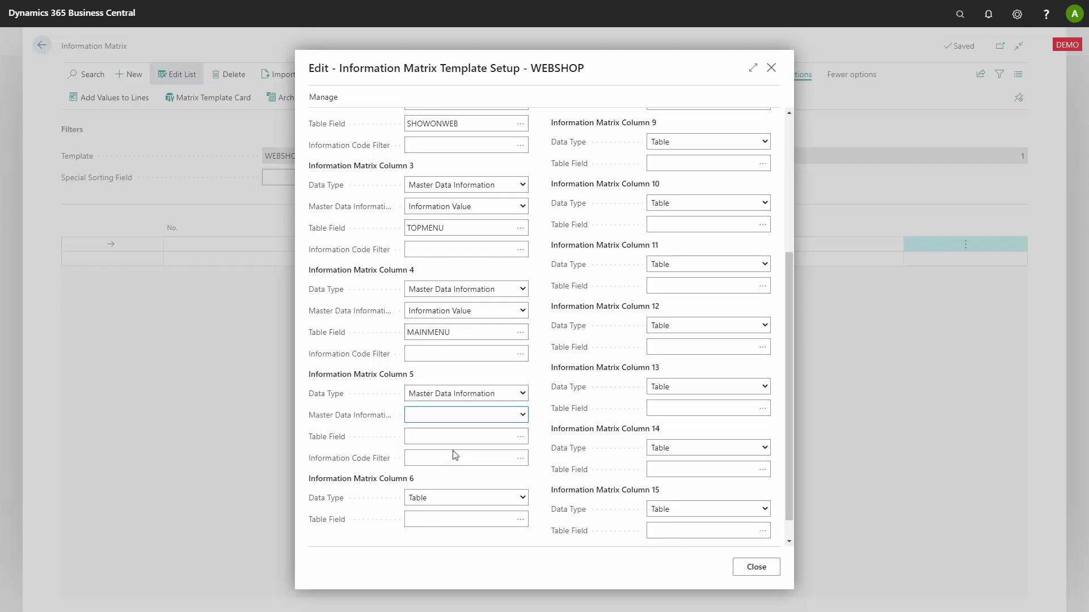
left_click(452, 436)
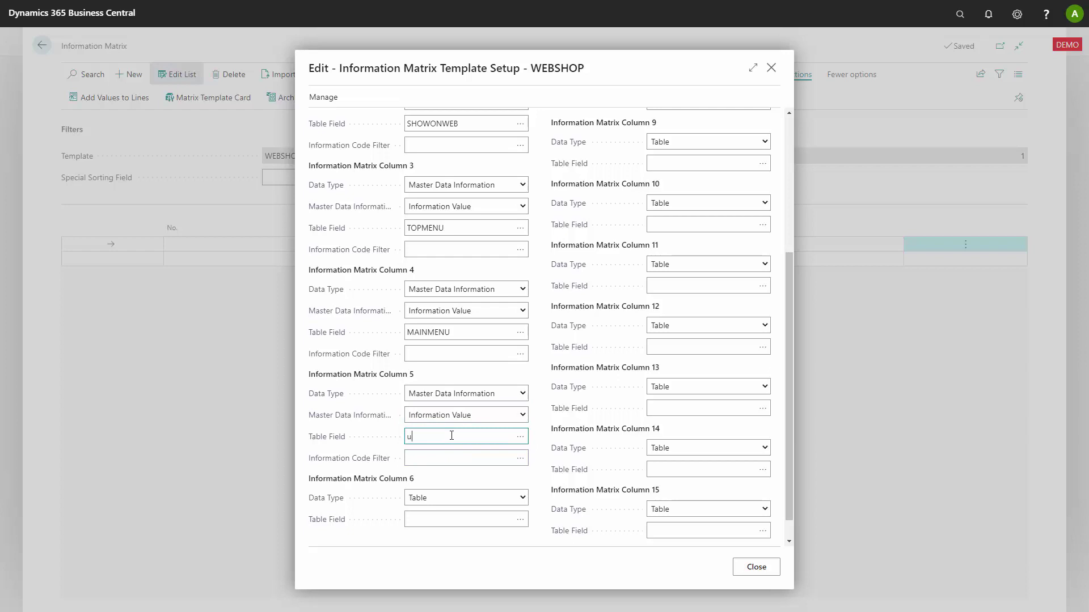
type("ubm")
key("BackSpace")
key("BackSpace")
key("BackSpace")
key("Tab")
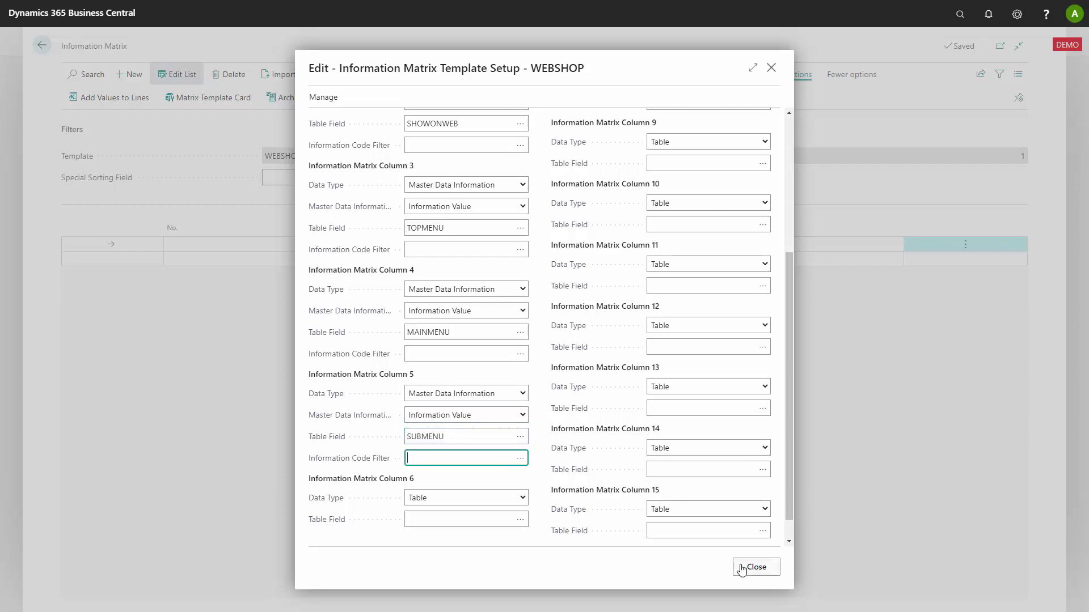
left_click(755, 567)
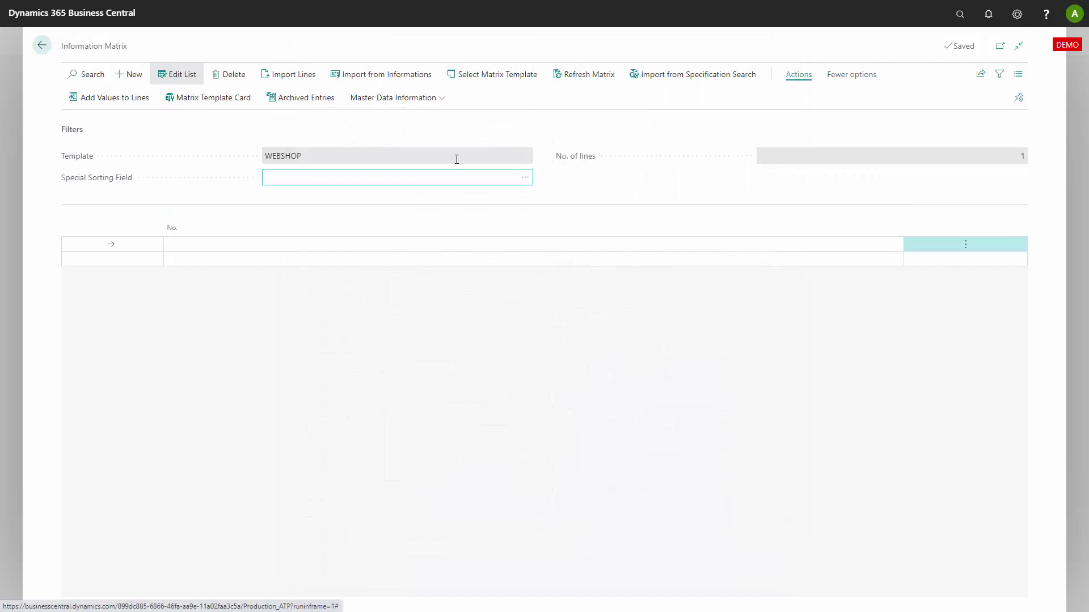
left_click(586, 86)
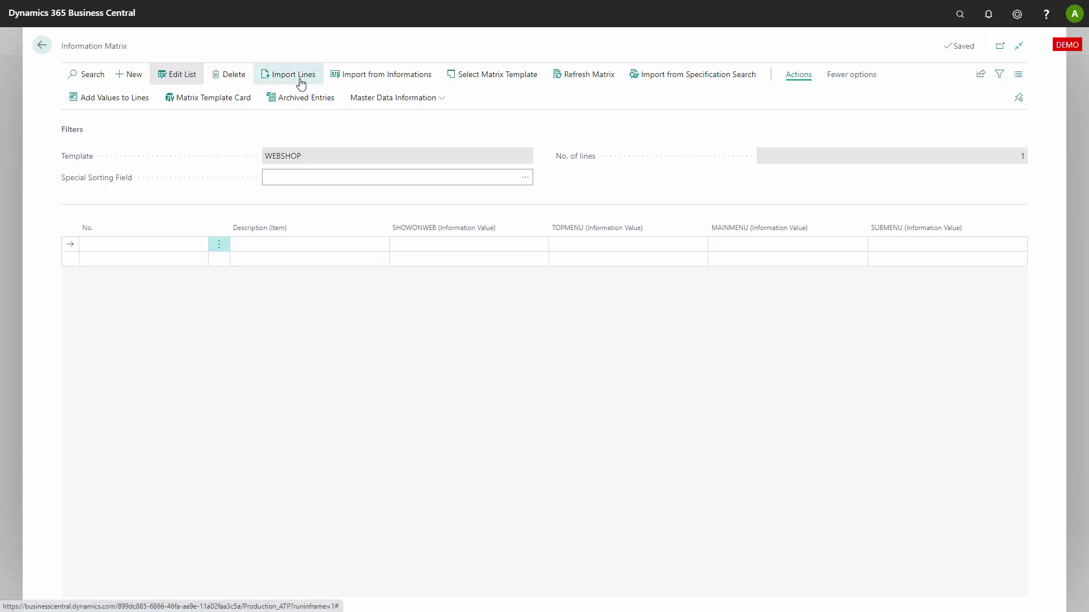
Step: Set up the line import for the matrix with an Item filter on the Description field of *Sport*
left_click(301, 84)
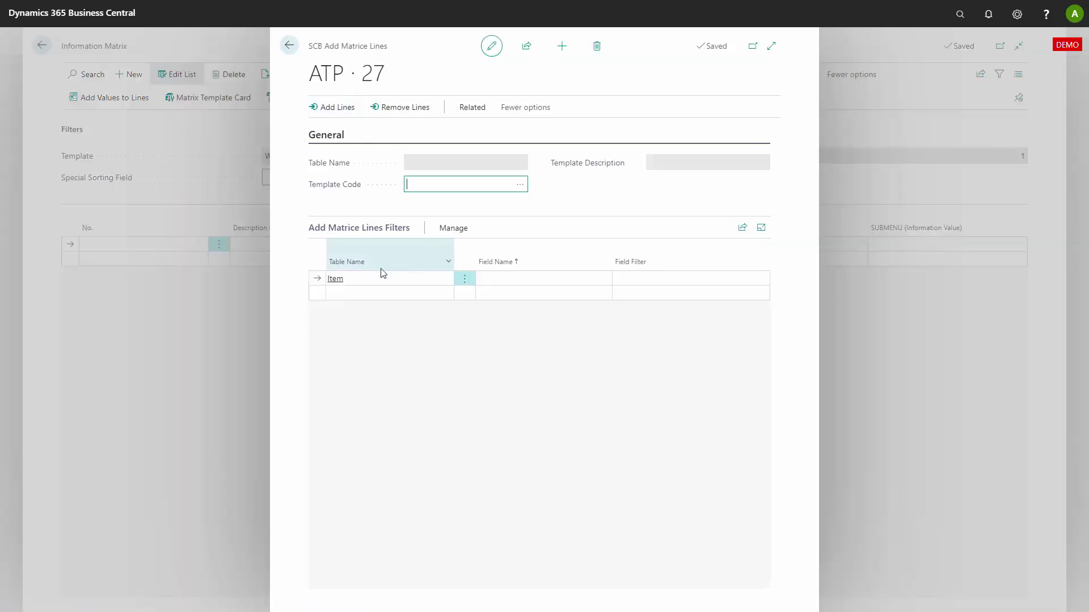
left_click(499, 280)
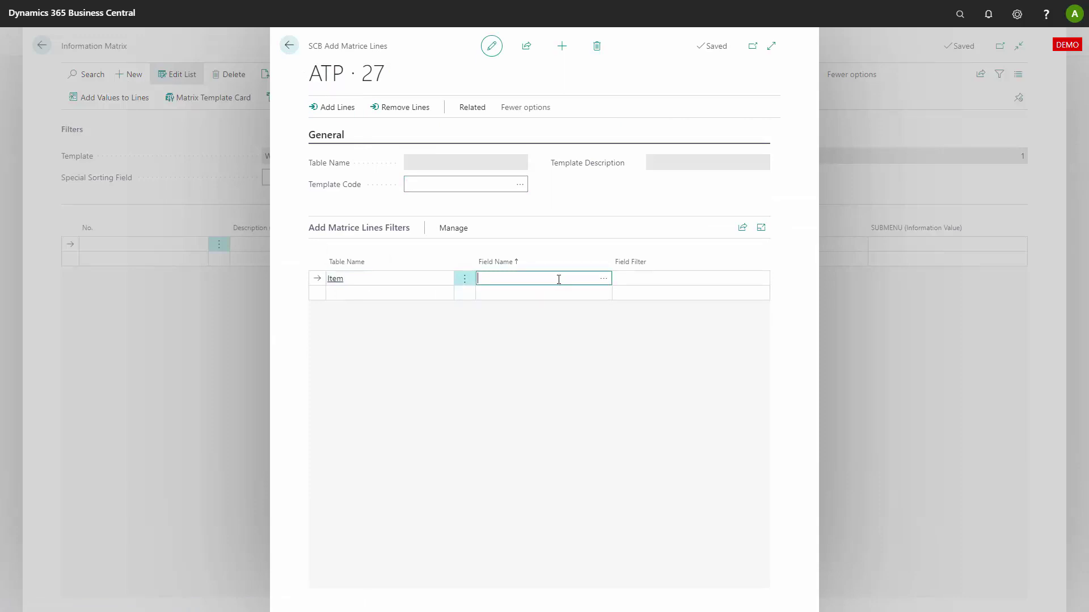
left_click(603, 278)
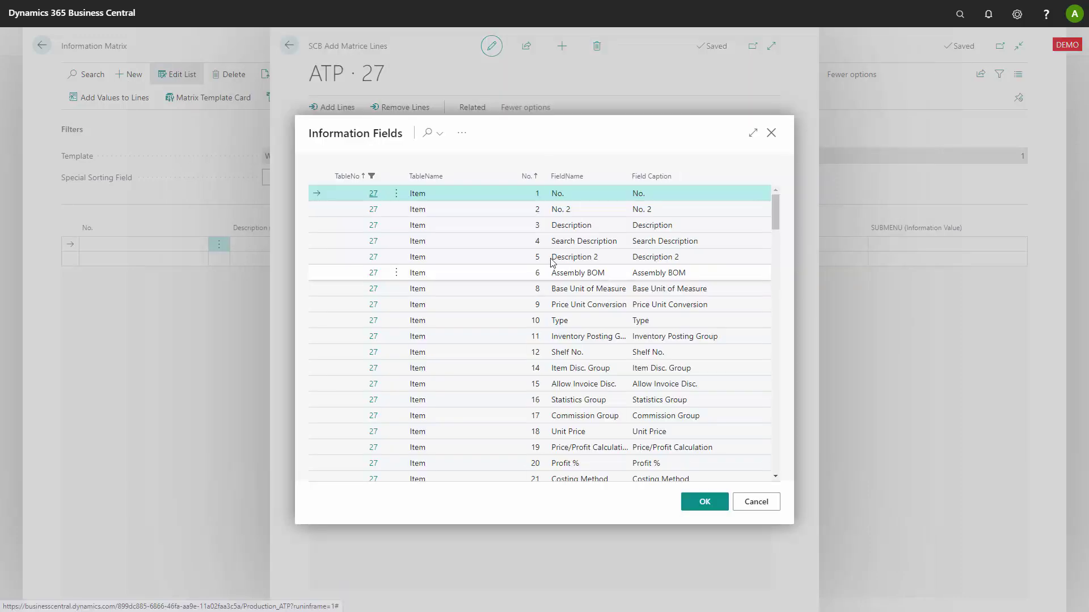
left_click(566, 227)
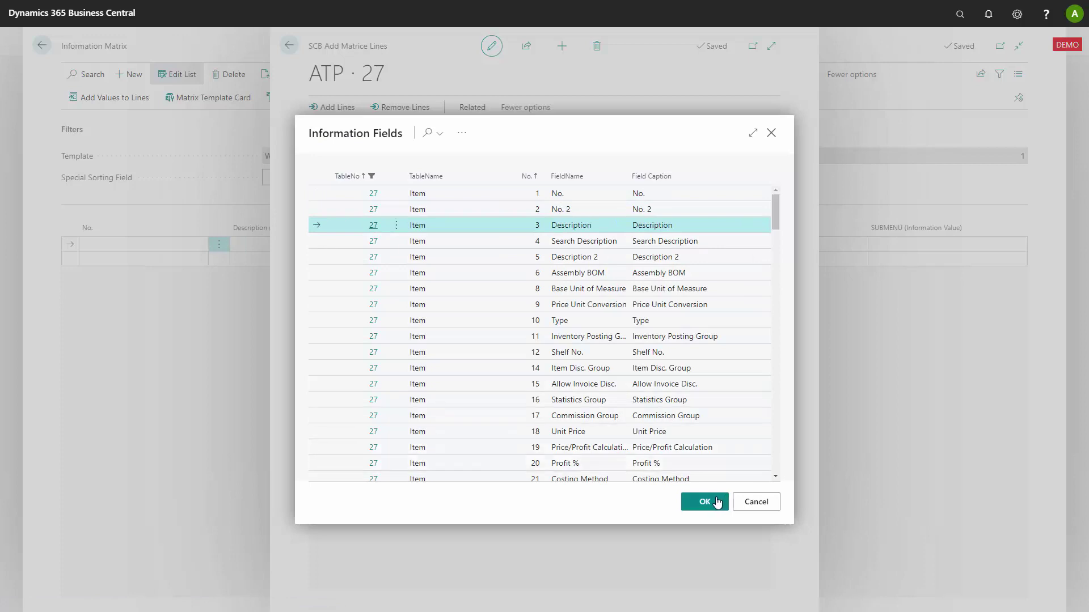
left_click(709, 501)
left_click(642, 275)
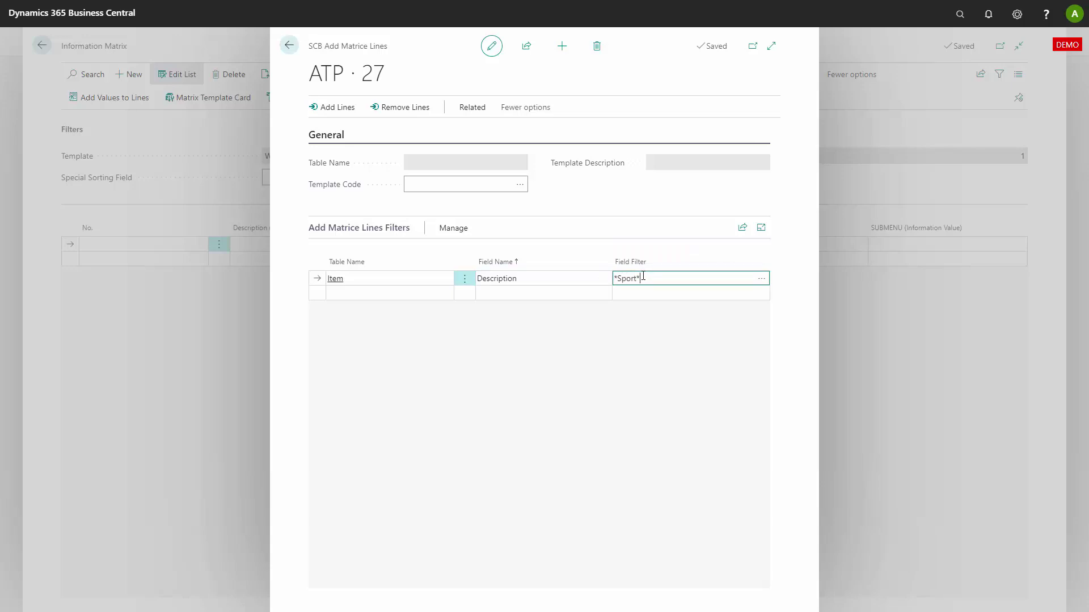
Step: Add the item lines matching the filter to the matrix and return to the Information Matrix
left_click(327, 112)
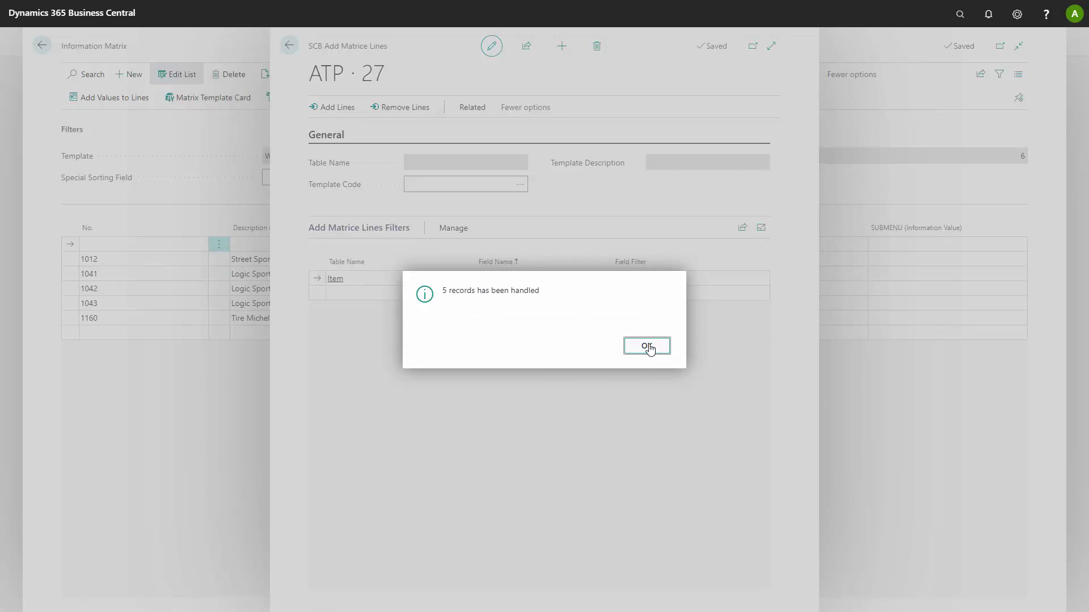
left_click(647, 345)
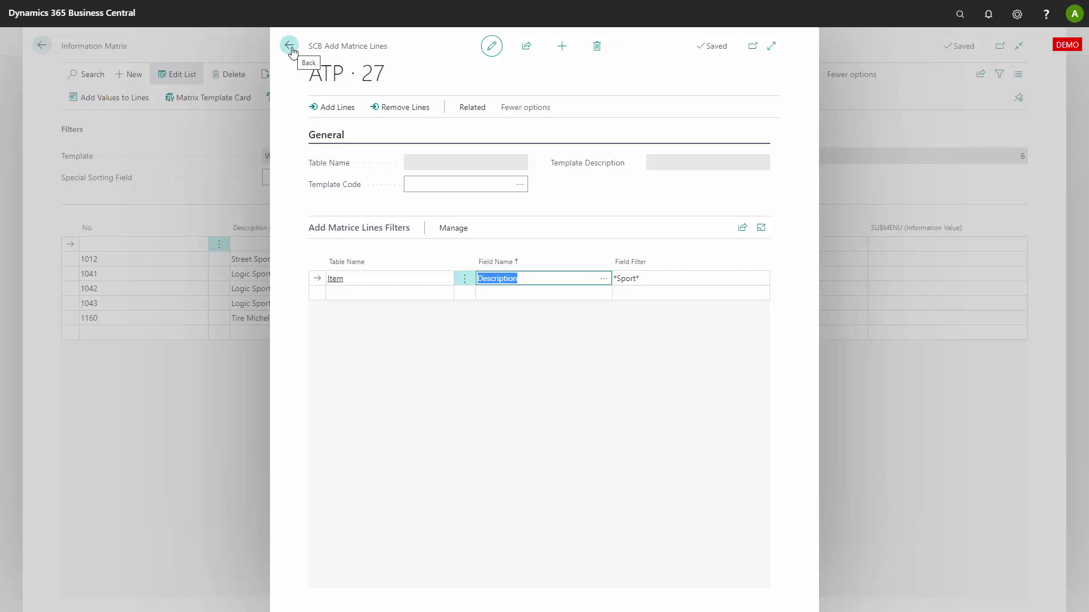
left_click(291, 47)
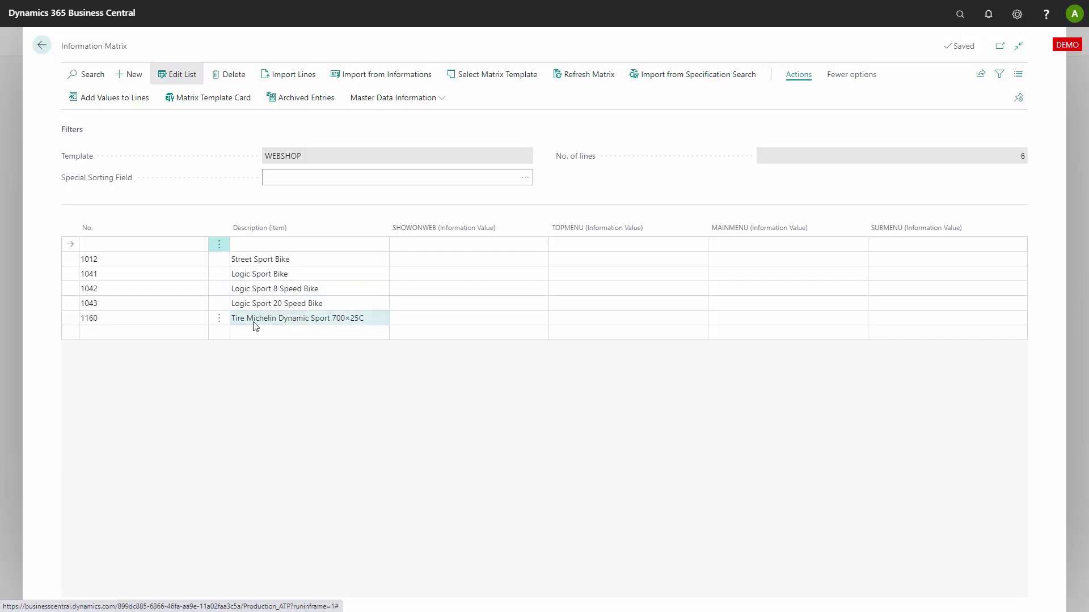
Step: Delete the Tire Michelin Dynamic Sport line and the blank first line from the matrix
left_click(219, 318)
left_click(211, 335)
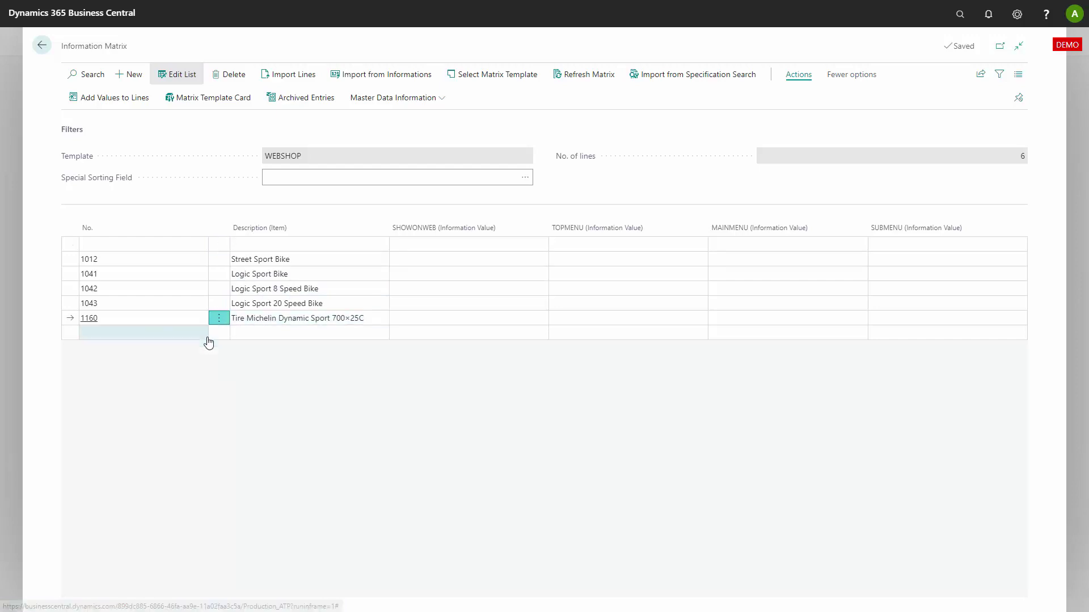
left_click(607, 346)
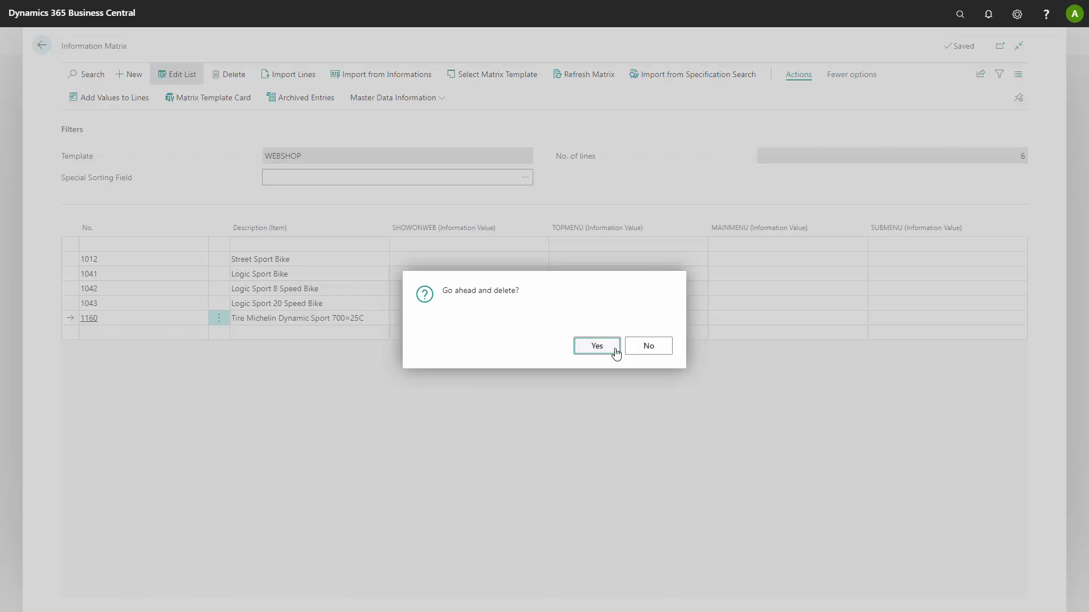
left_click(219, 244)
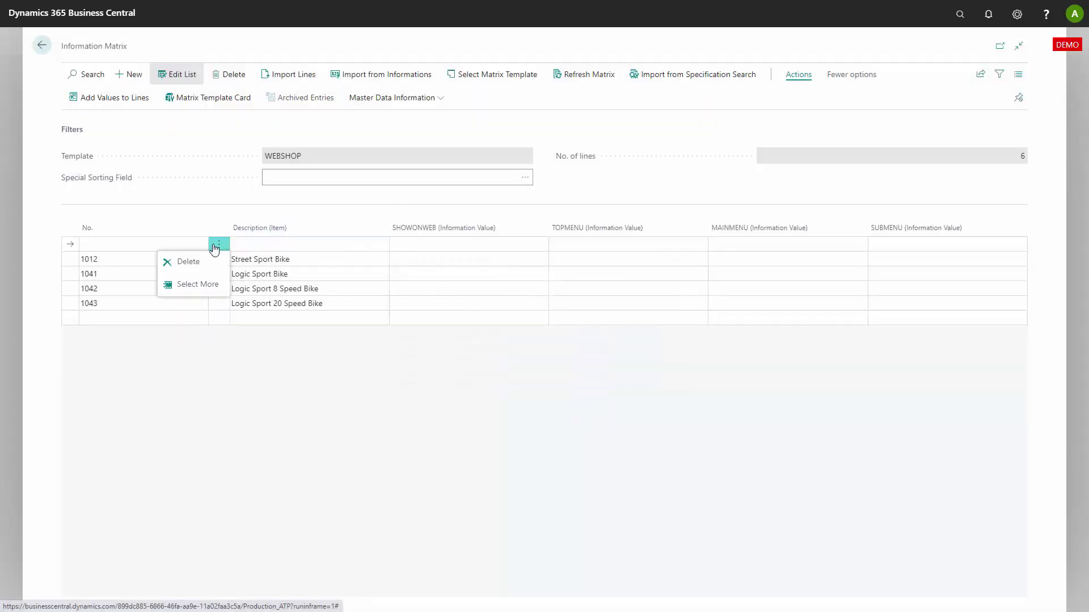
left_click(206, 262)
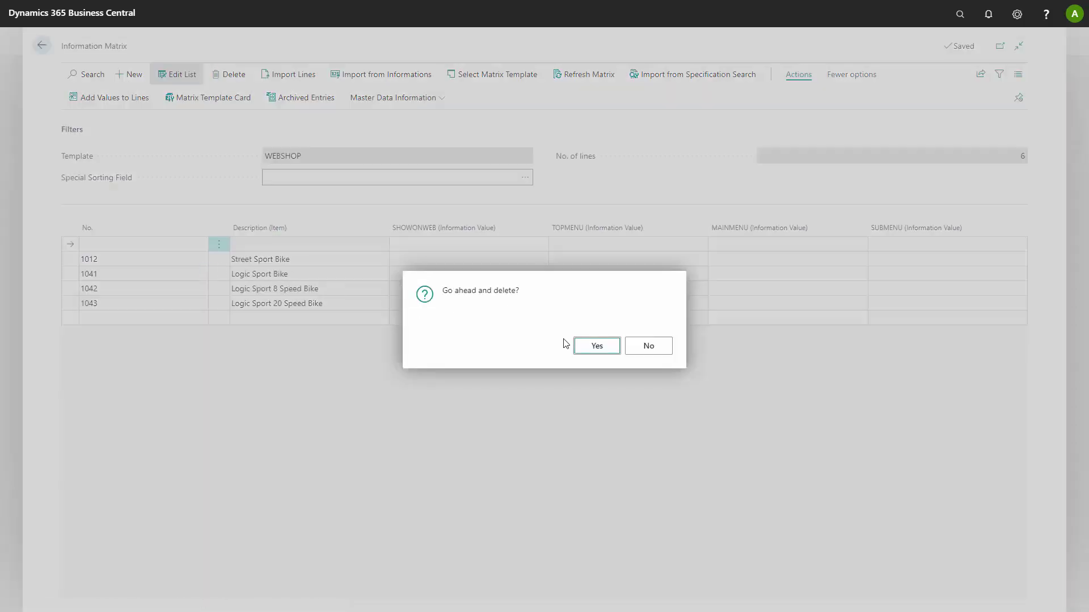
left_click(597, 348)
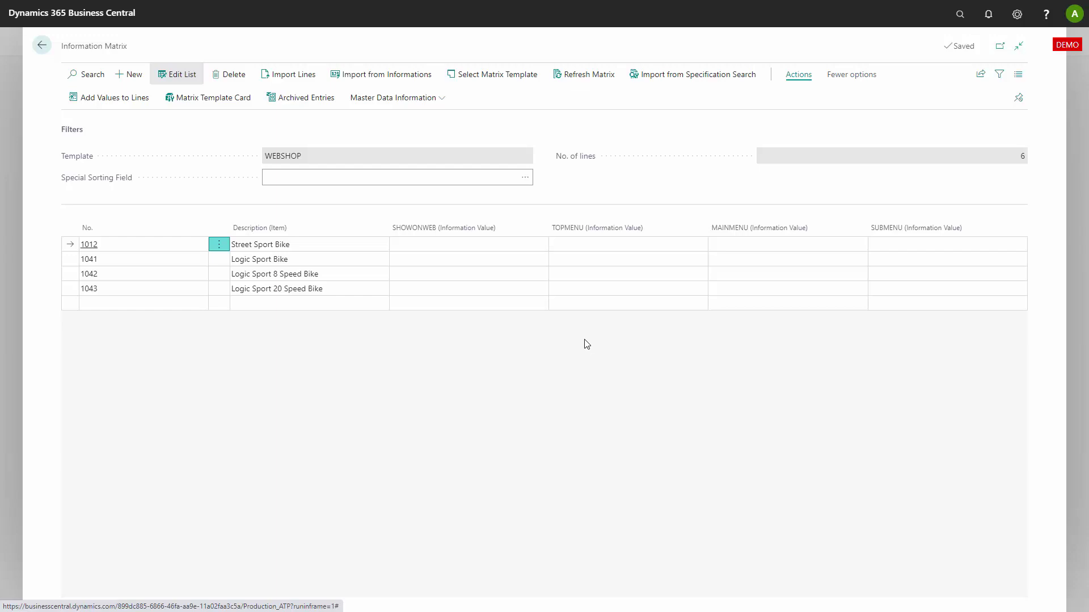
Step: For the Street Sport Bike, set SHOWONWEB to YES and TOPMENU to BIKES
left_click(442, 245)
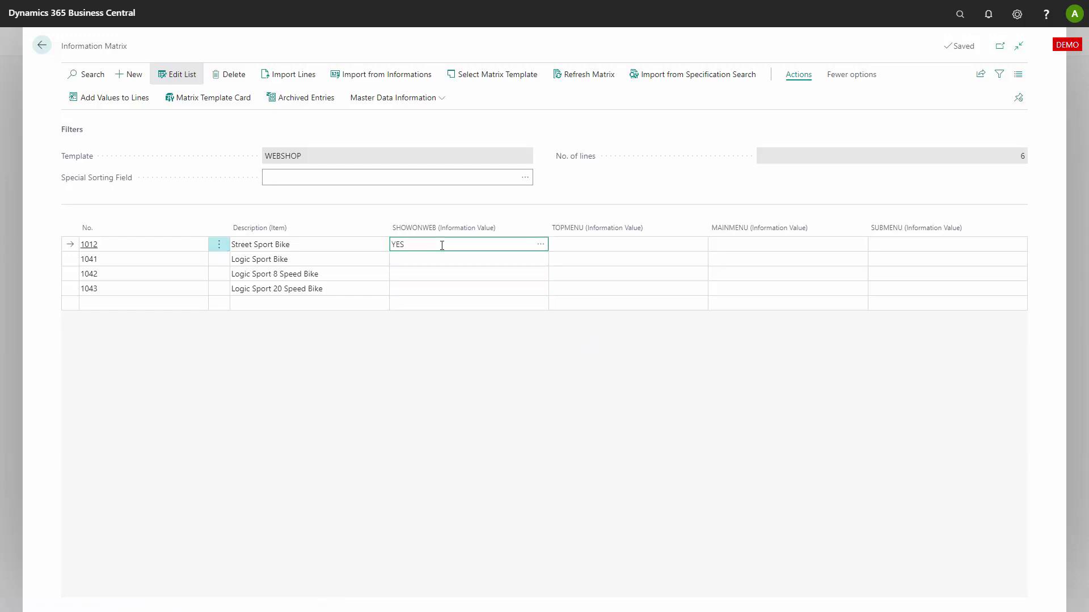
key("Tab")
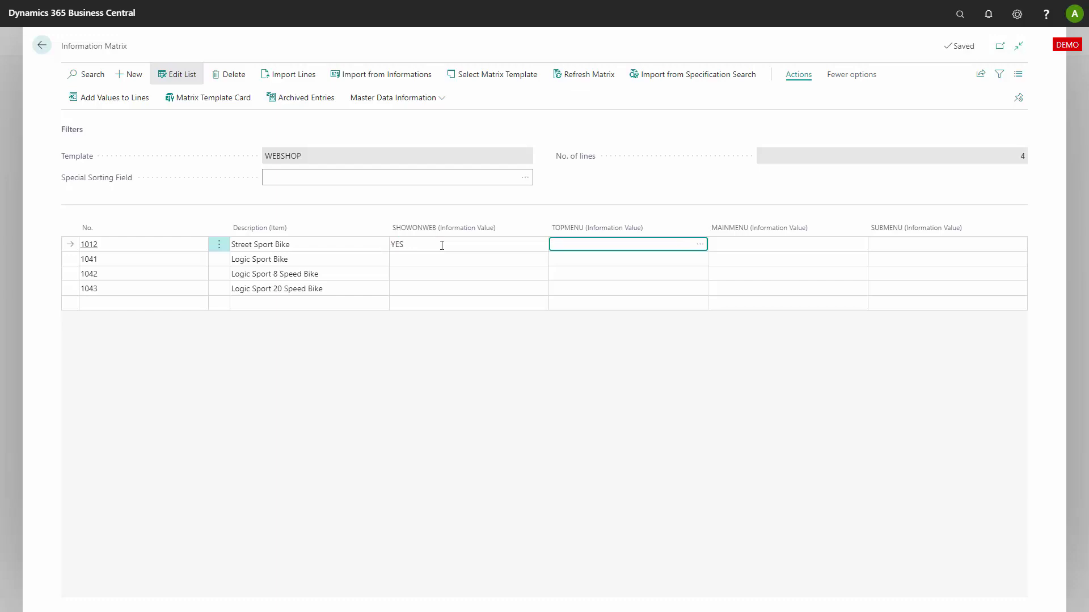
left_click(699, 245)
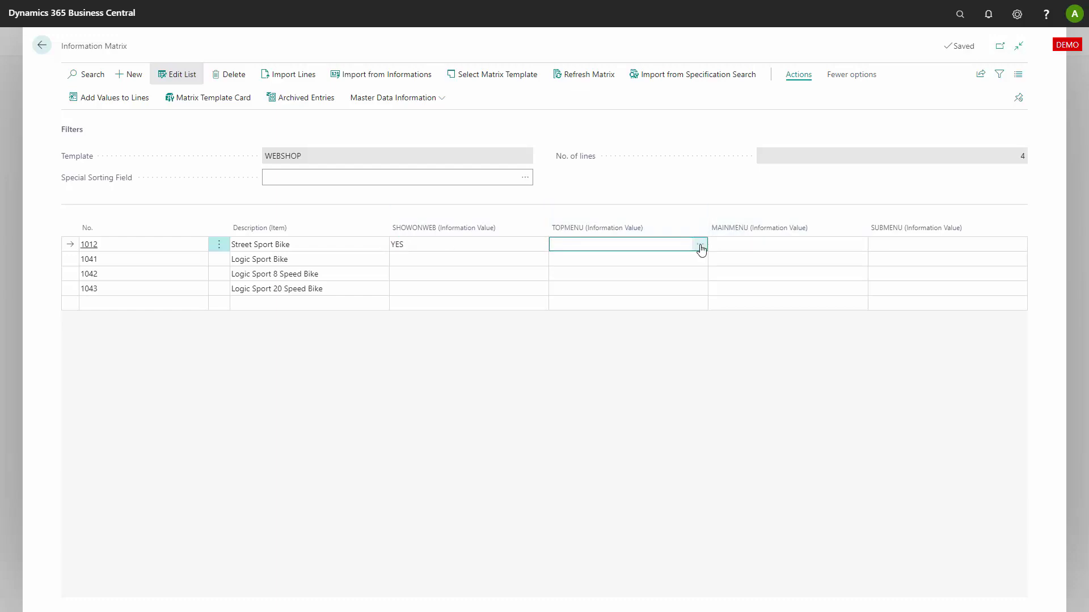
left_click(152, 192)
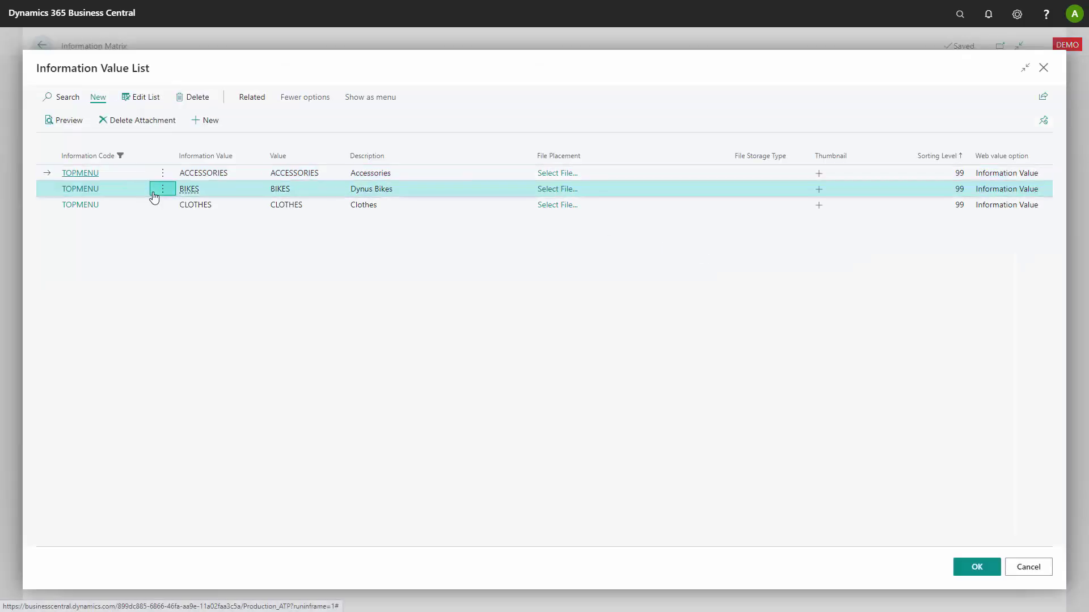
key("Escape")
left_click(977, 567)
Step: Set the Street Sport Bike's MAINMENU value to SPORT BIKES from the information value list
left_click(742, 239)
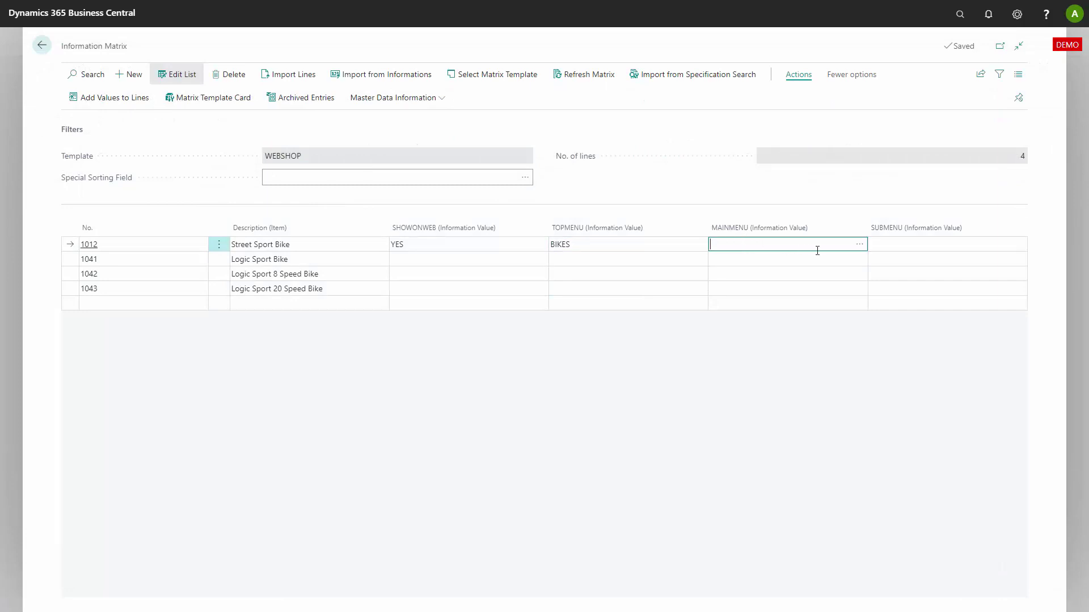
left_click(857, 244)
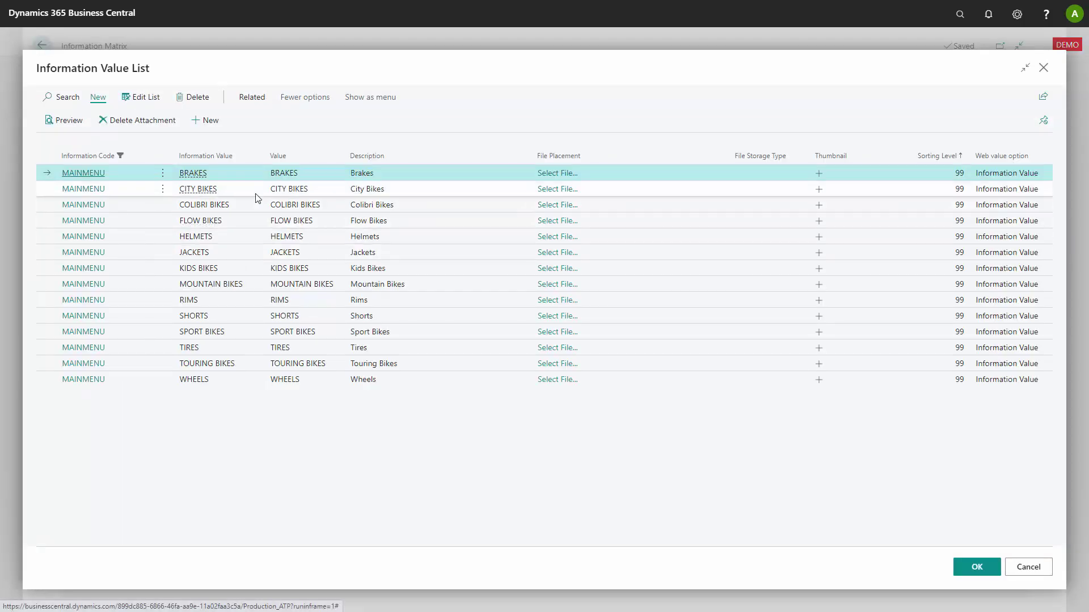
left_click(221, 333)
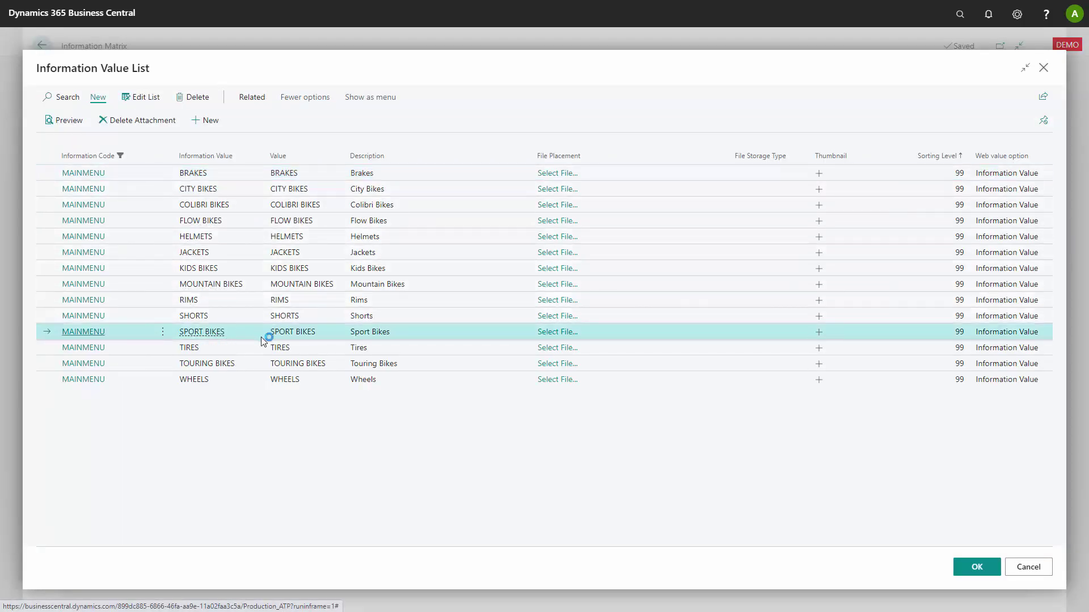
left_click(971, 569)
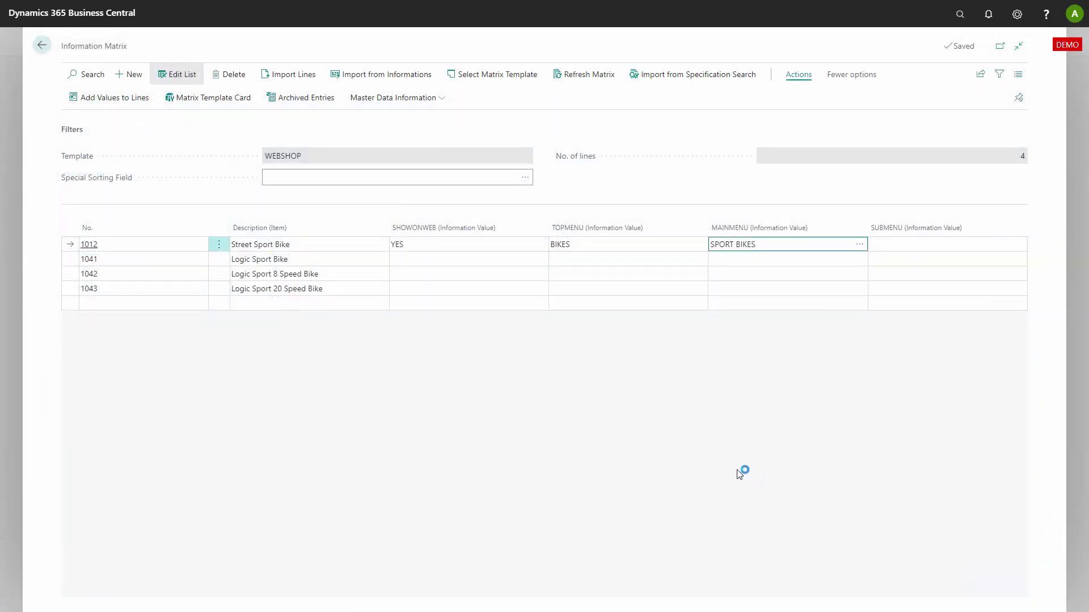
Step: Add values to all WEBSHOP matrix lines at once: SHOWONWEB YES, TOPMENU BIKES and MAINMENU SPORT BIKES, and confirm the update
key("ctrl+a")
left_click(90, 100)
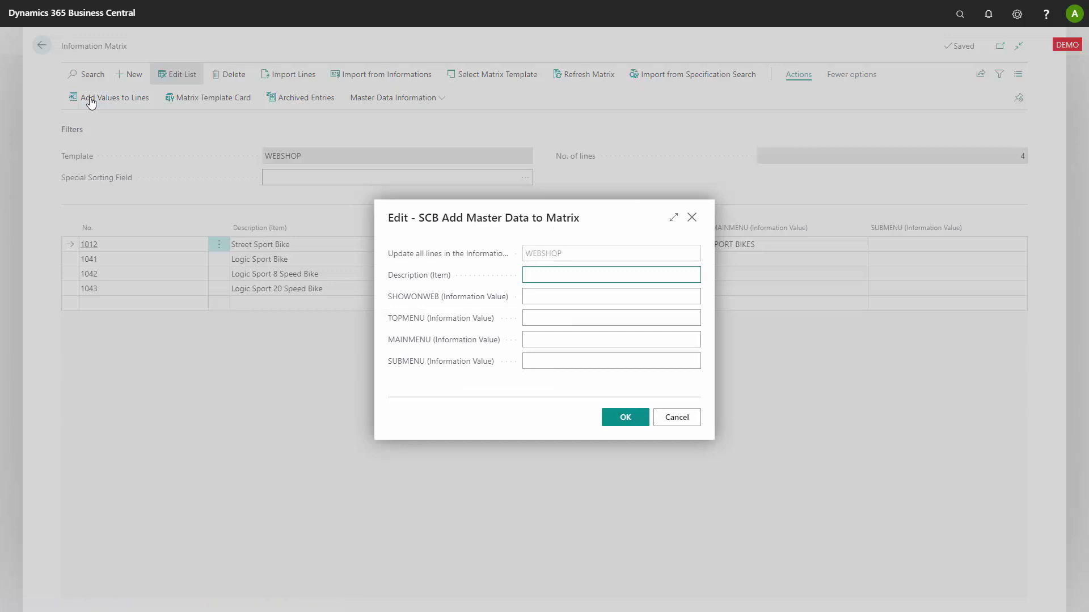
key("Tab")
type("YES")
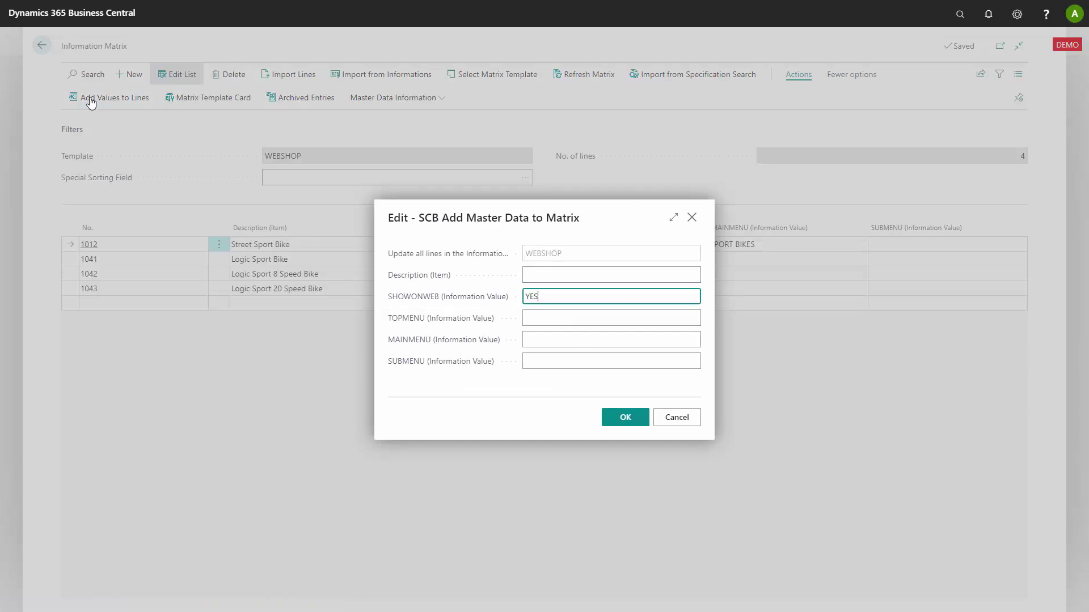
key("Tab")
type("BIKES")
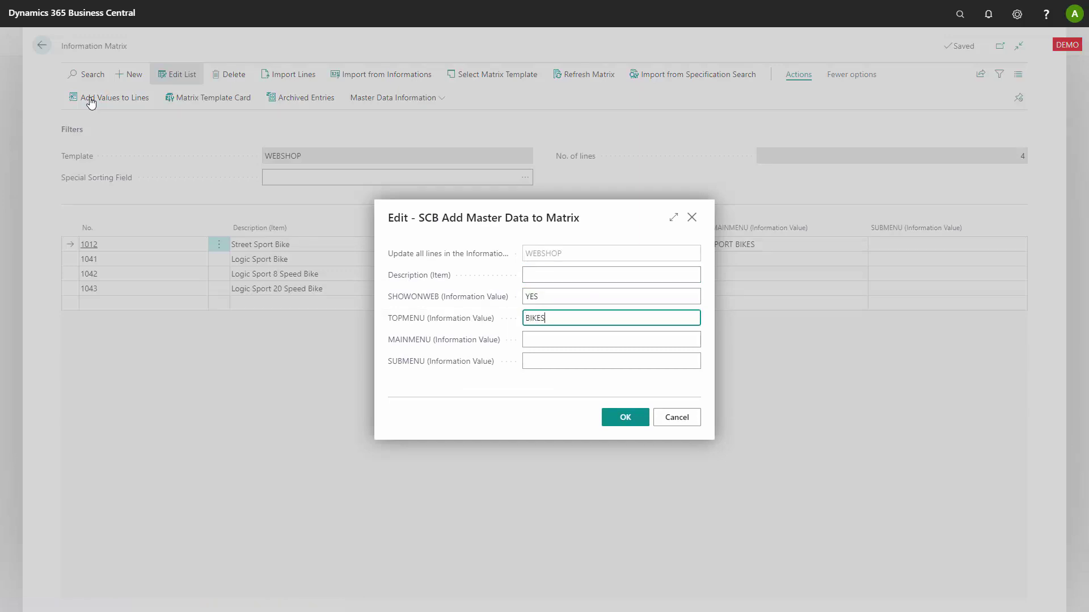
key("Tab")
type("SPORT BIKES")
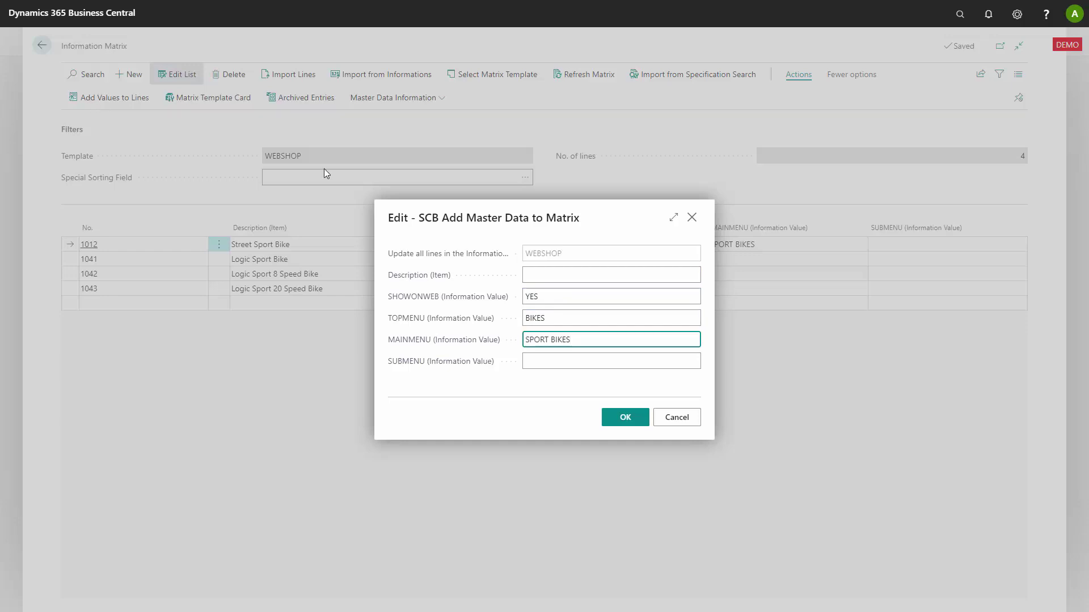
left_click(629, 419)
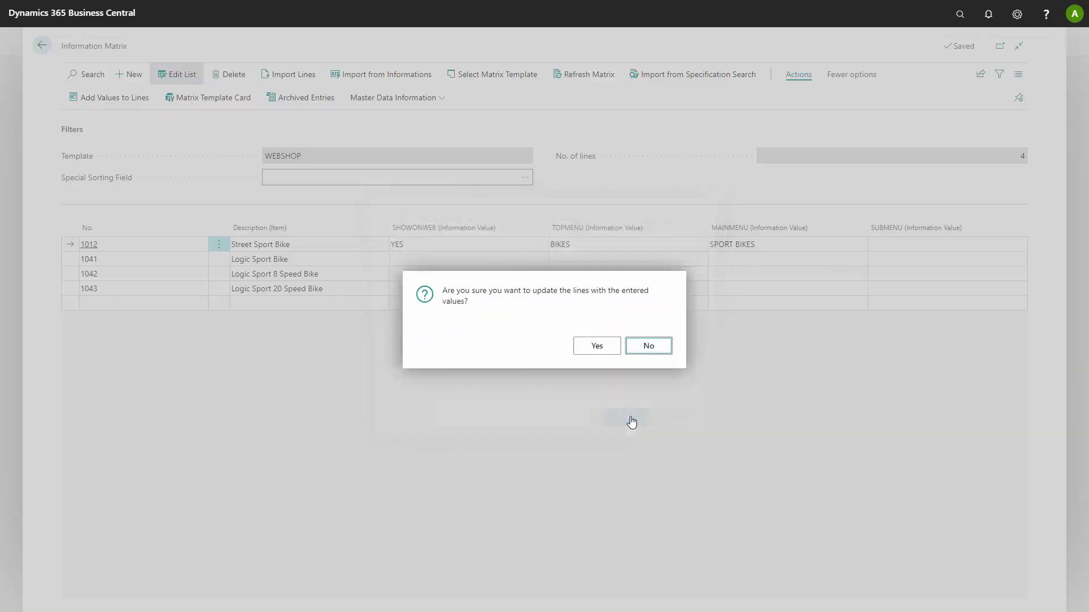
left_click(596, 347)
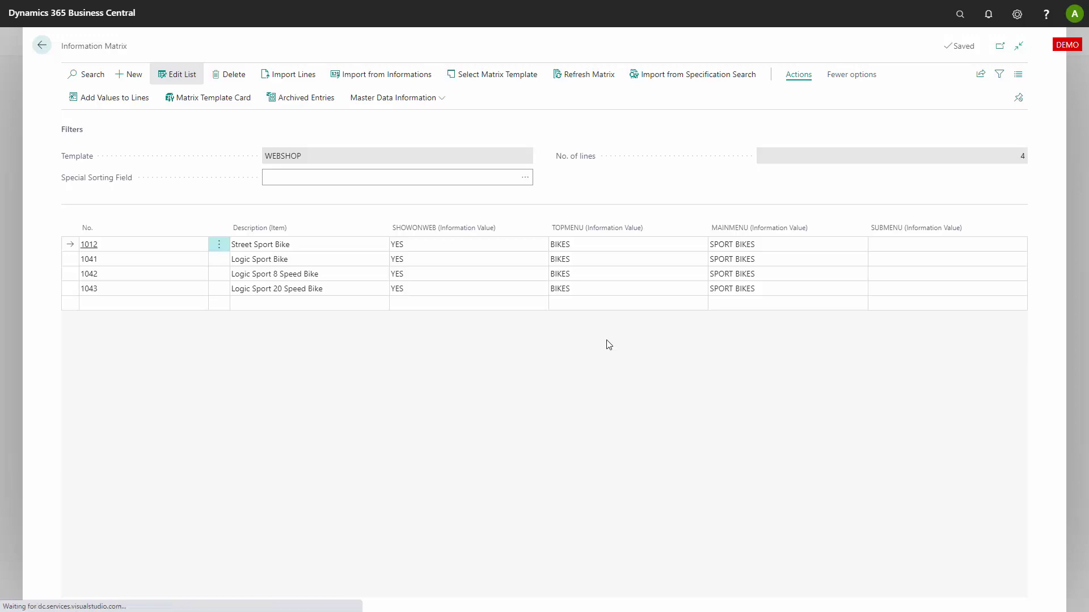
Step: Leave the matrix, search for "hiera" and open the Master Data Hierarchy page
key("Escape")
key("alt+q")
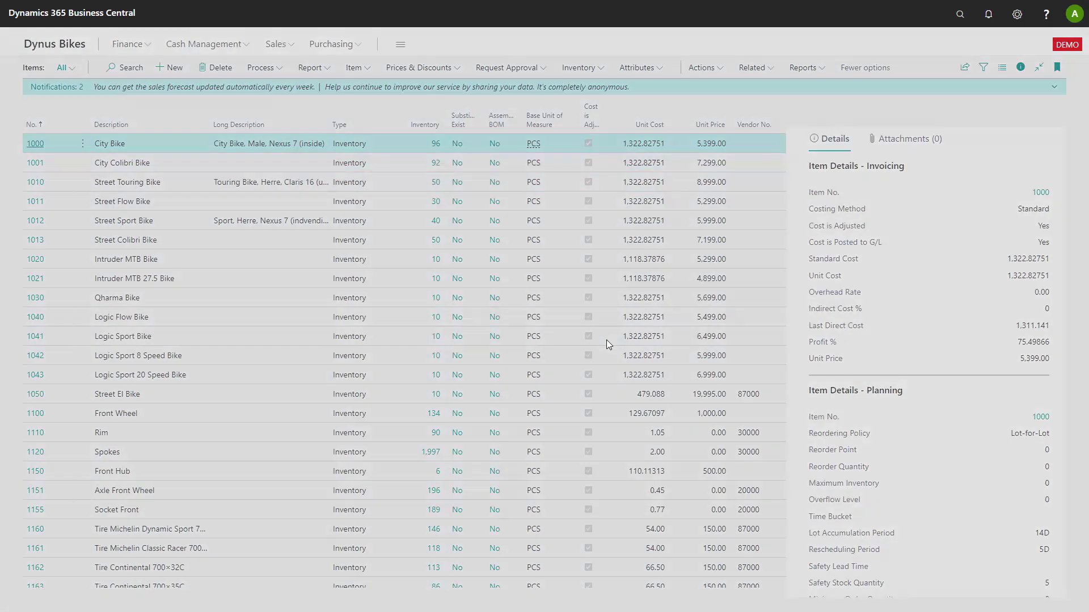
type("hiera")
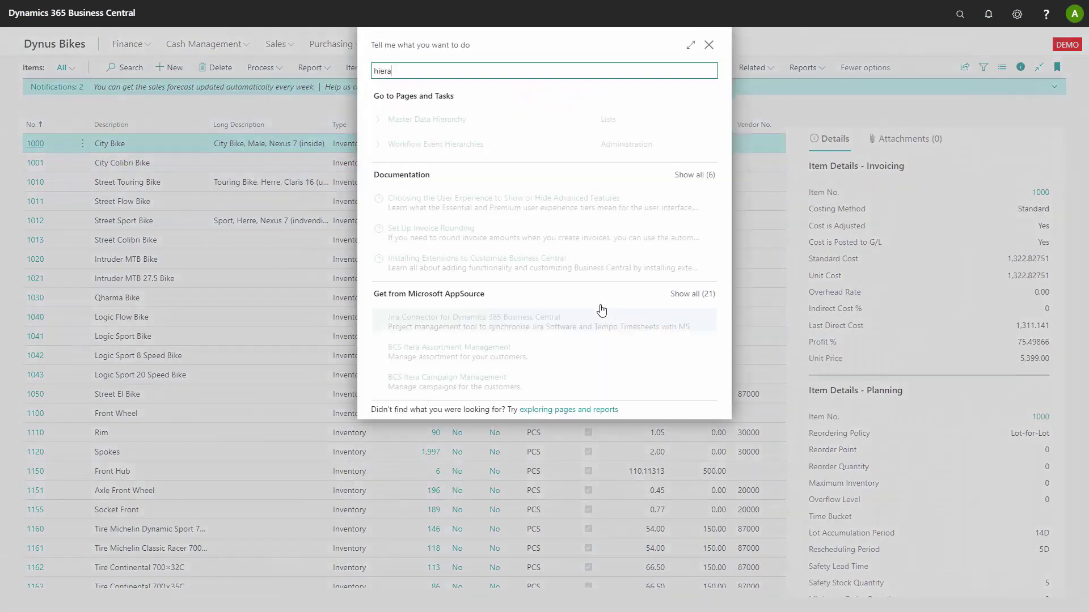
left_click(433, 115)
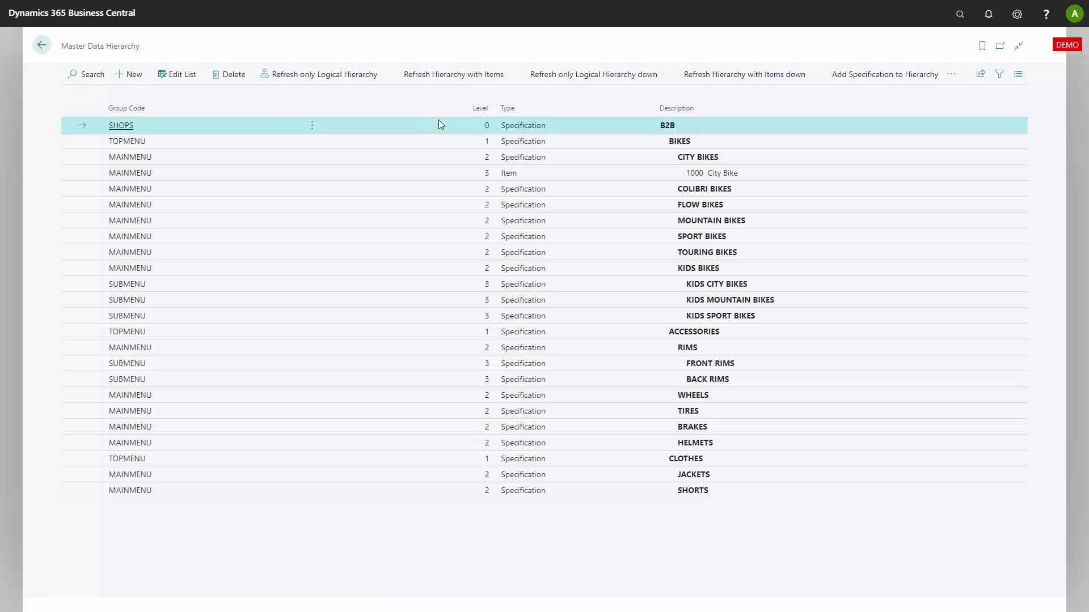
Step: Update the item relations without an item number filter and refresh the whole hierarchy with items
left_click(953, 75)
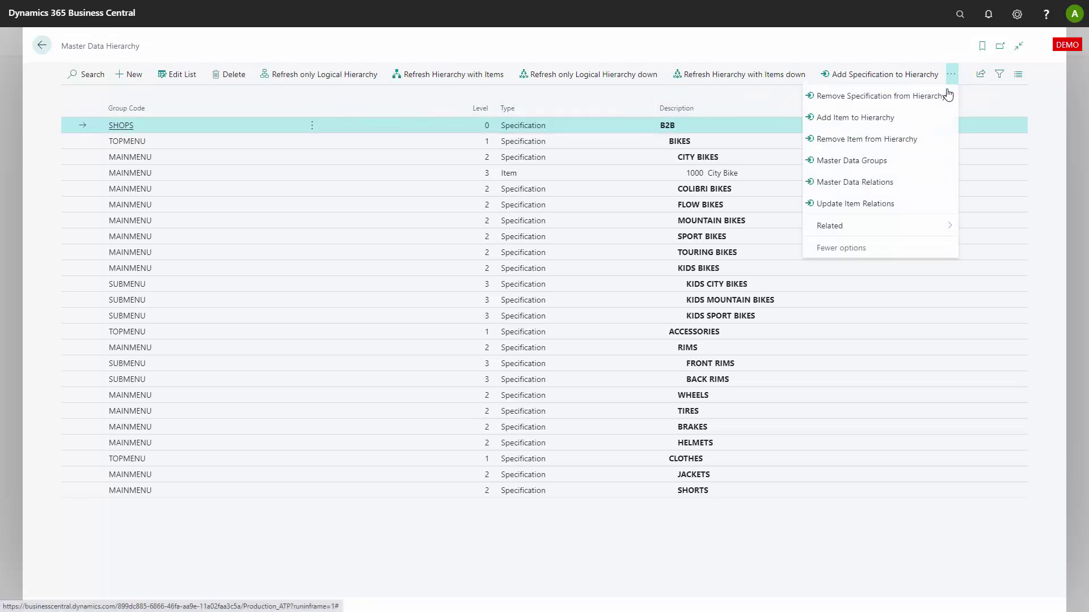
left_click(880, 200)
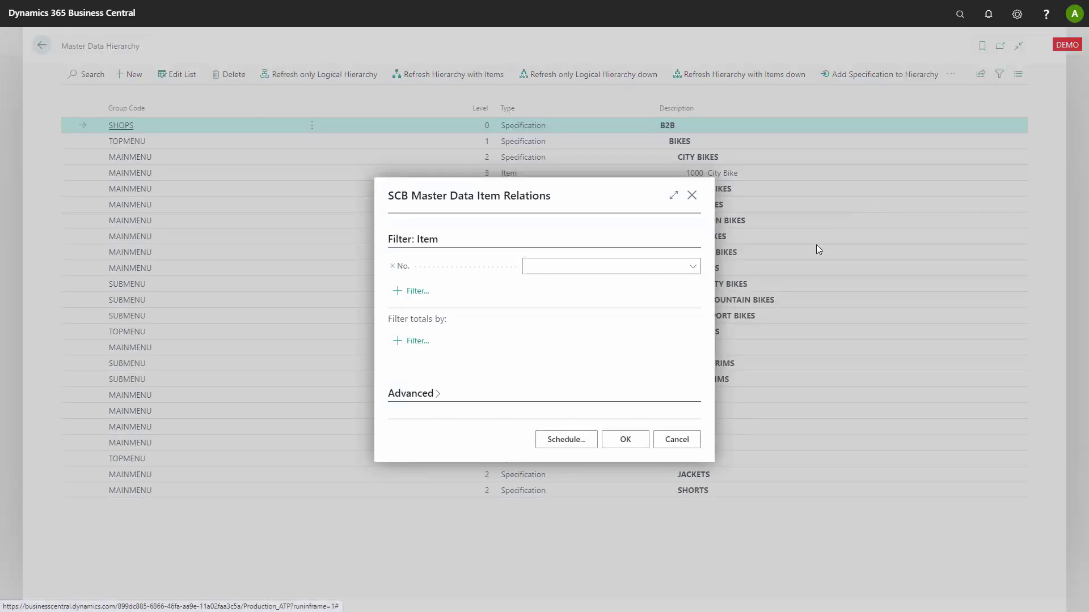
left_click(625, 440)
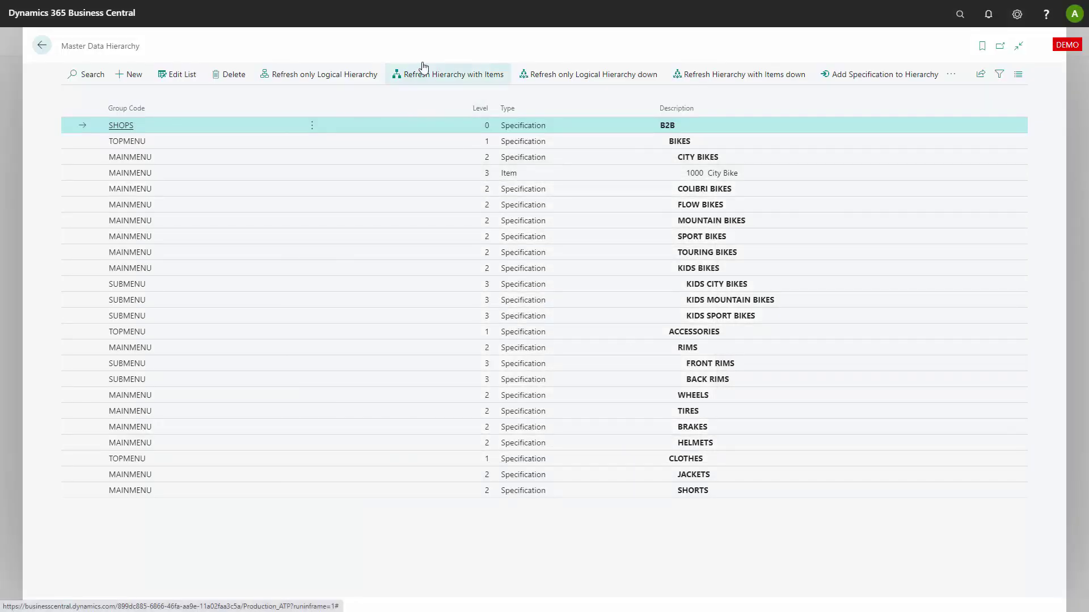
left_click(431, 84)
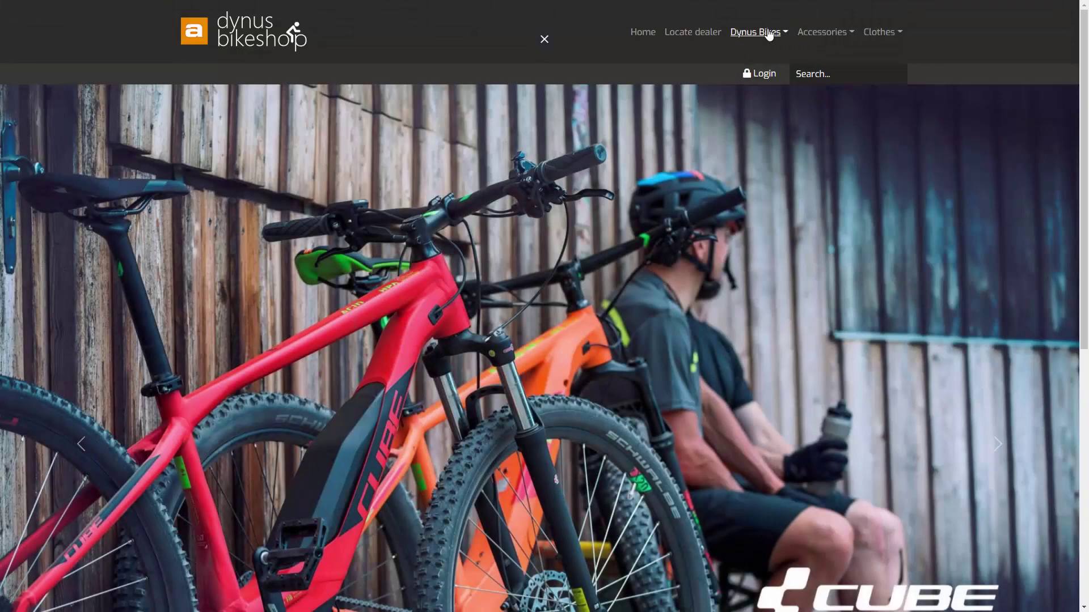
Step: Switch to the Dynus bikeshop website and open the Sport Bikes category under Dynus Bikes
left_click(767, 34)
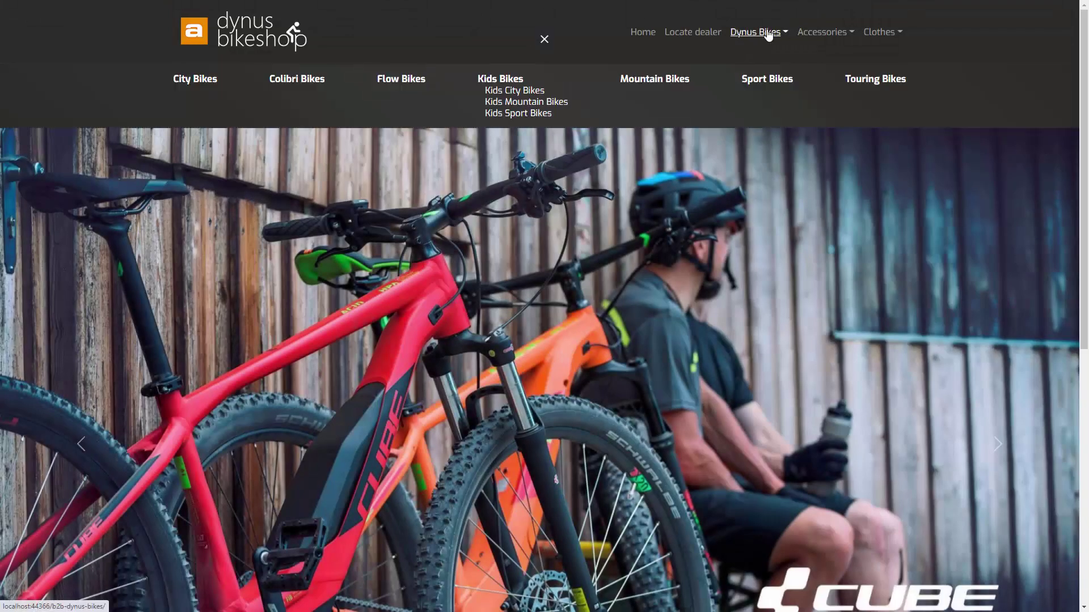
left_click(758, 81)
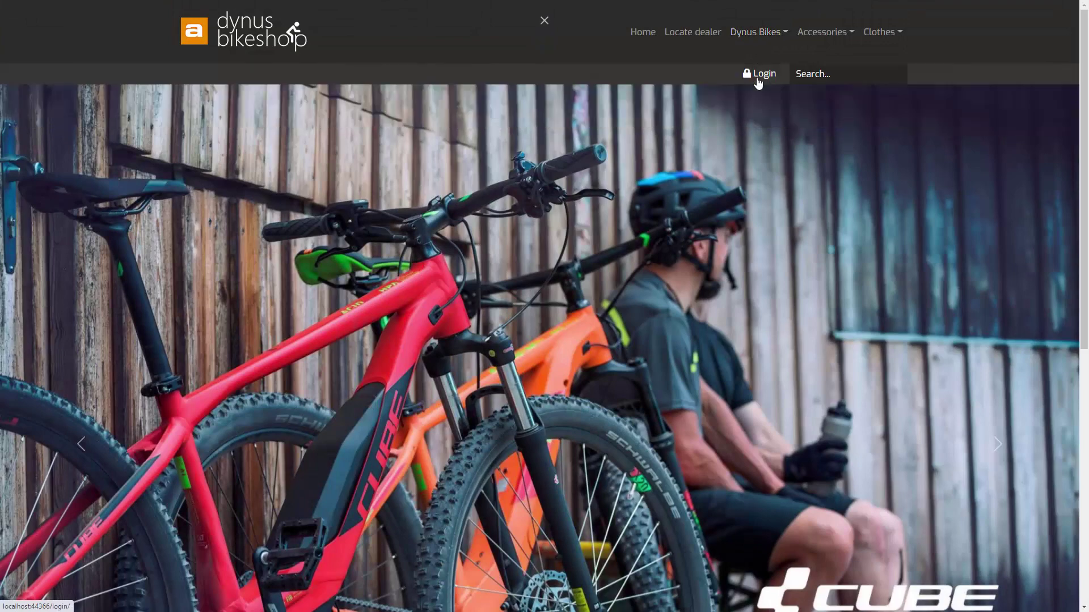